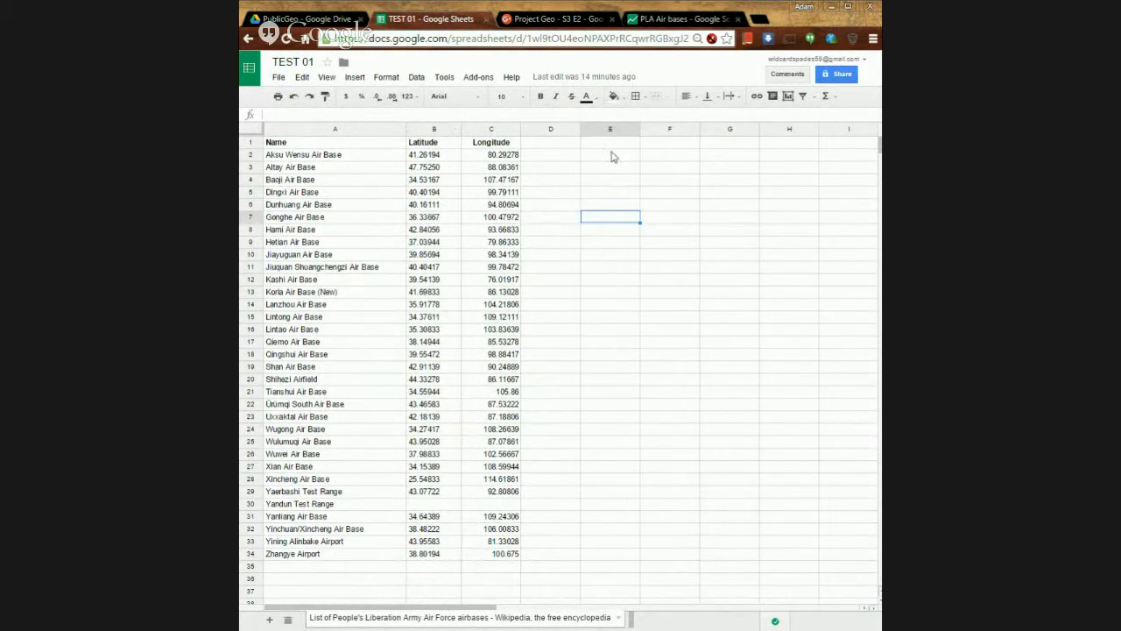
Compare the airbase coordinate format in the PLA Air bases table search results with the latitude and longitude columns in the TEST 01 sheet
left_click(670, 19)
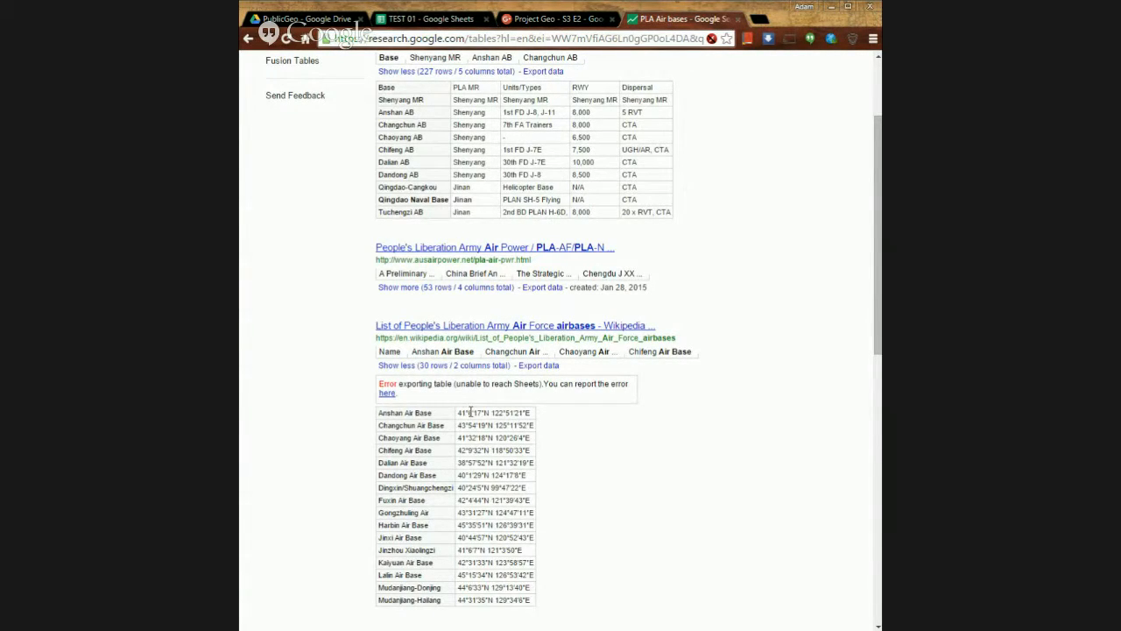
left_click_drag(458, 411, 532, 411)
scroll(533, 413, "down", 3)
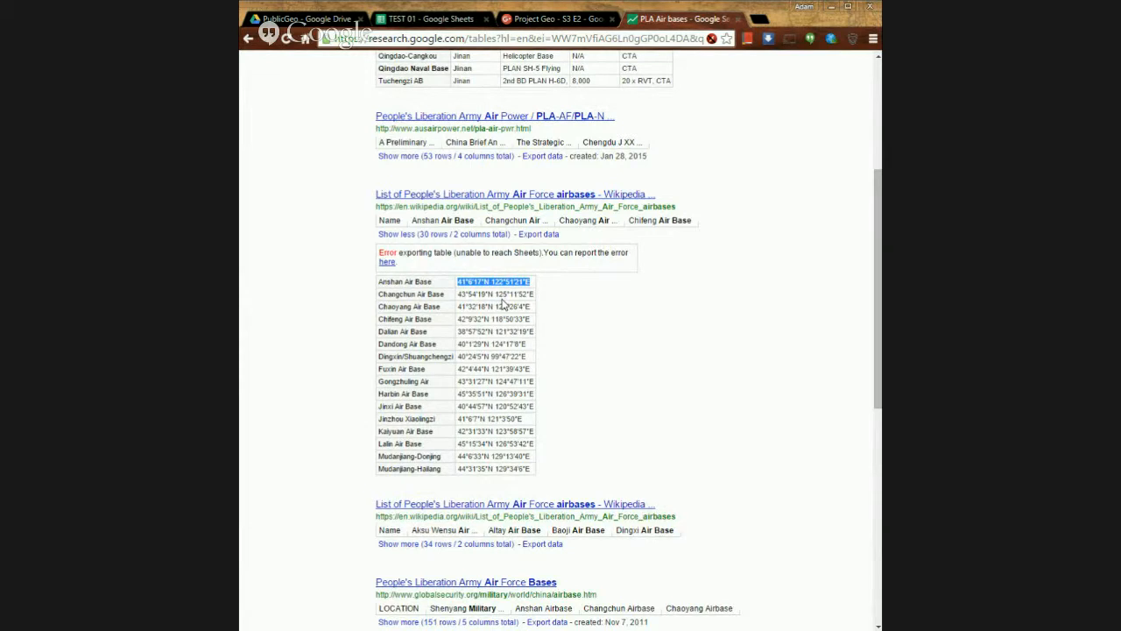
left_click(454, 19)
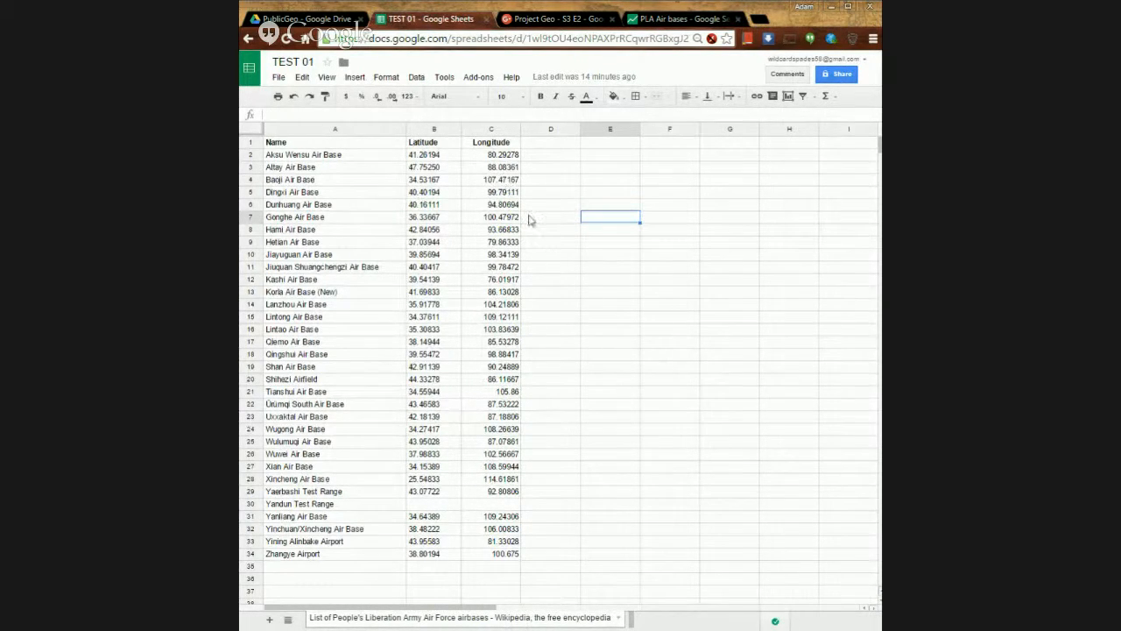
left_click(550, 309)
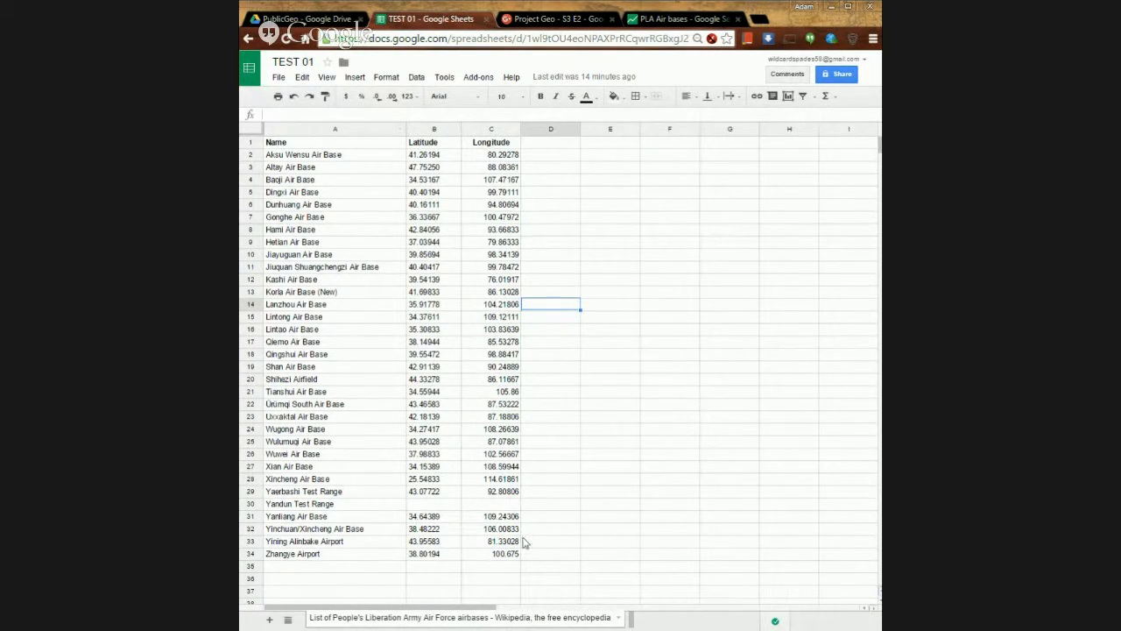
left_click(359, 554)
left_click(475, 555)
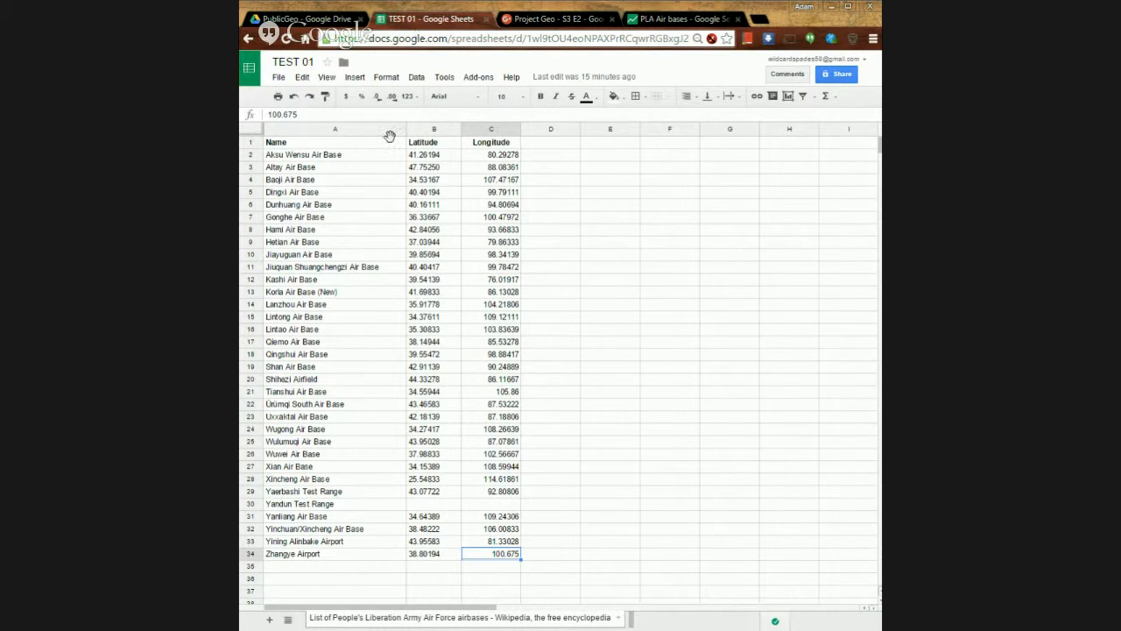
left_click(371, 158)
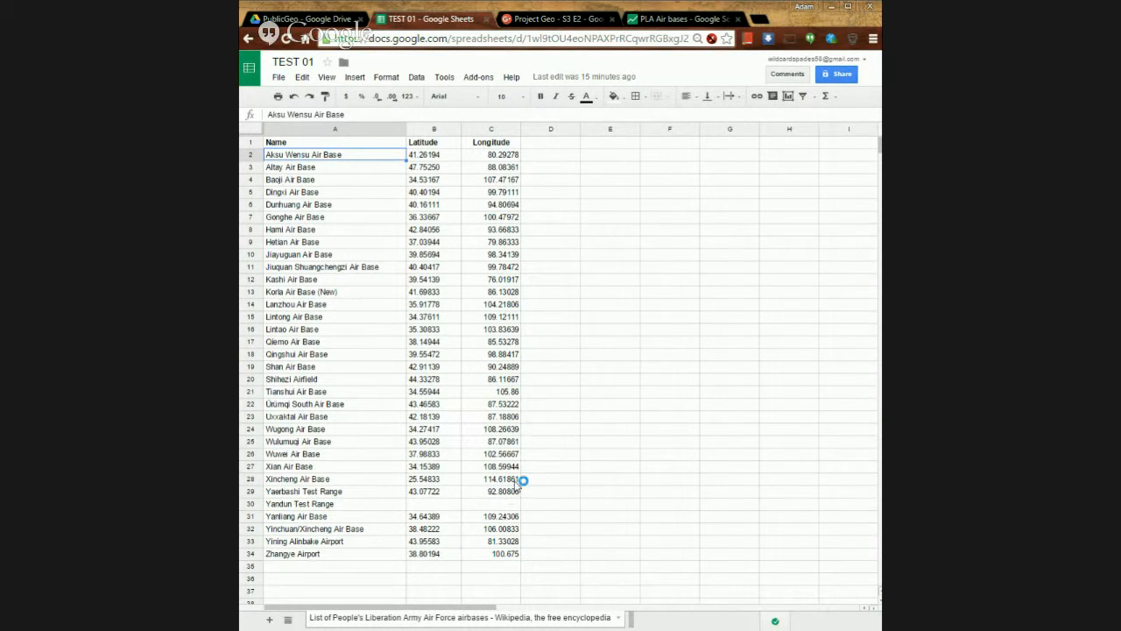
left_click(504, 554)
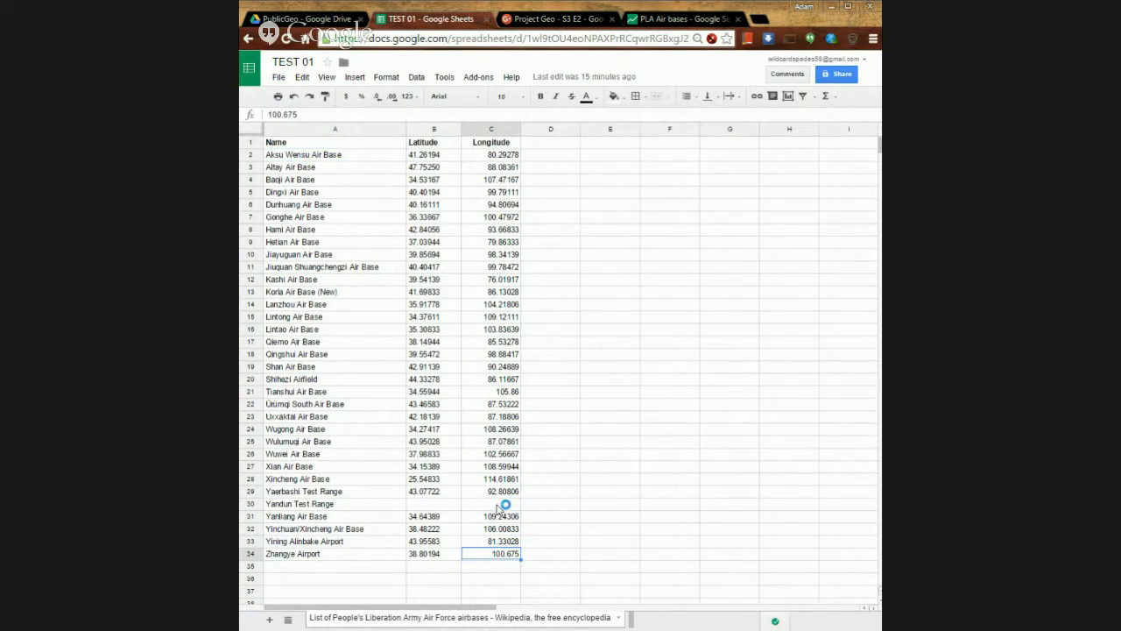
Create a new Google Fusion Table in the shared PublicGeo folder on Google Drive, accepting the folder's sharing permissions
left_click(302, 19)
left_click(306, 160)
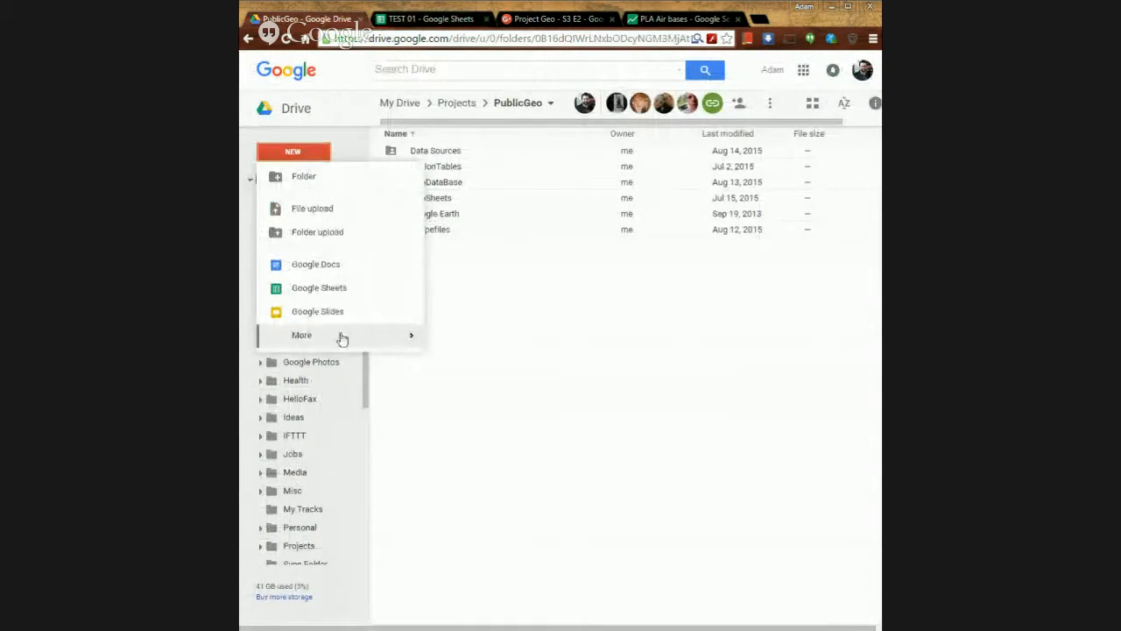
mouse_move(341, 335)
left_click(512, 481)
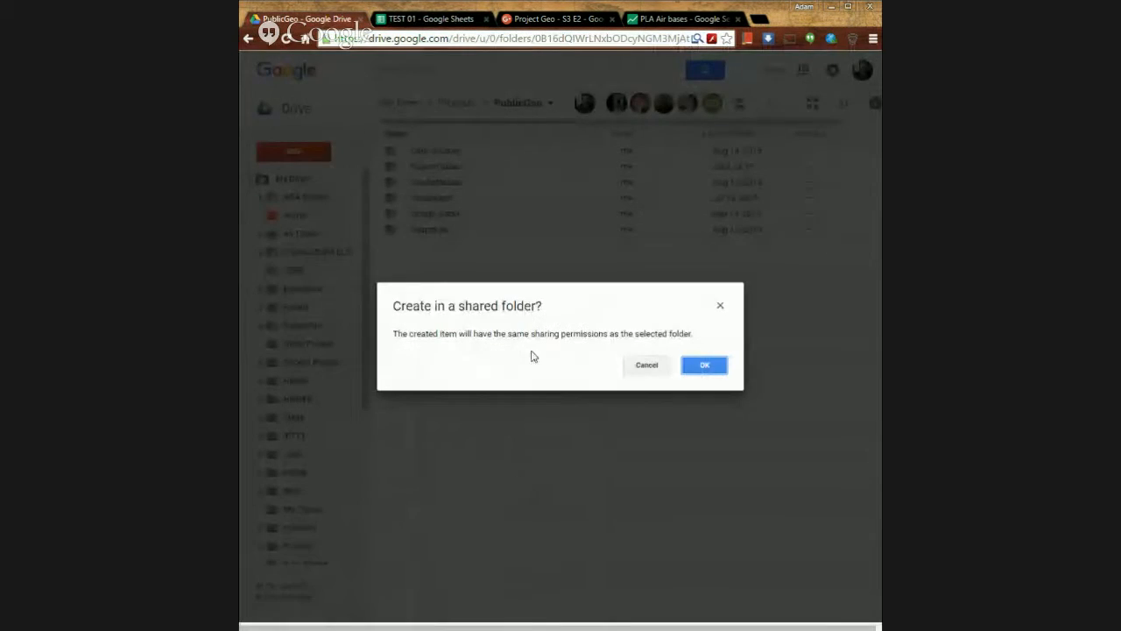
left_click(705, 366)
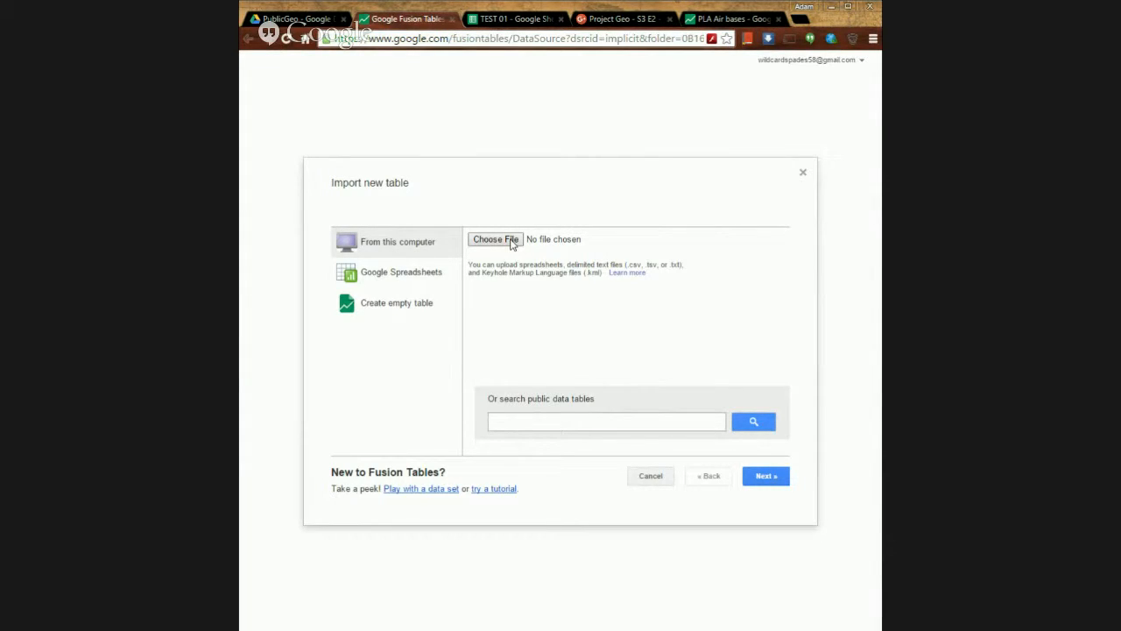
Try to import the TEST 01 Google spreadsheet into the new fusion table
left_click(429, 272)
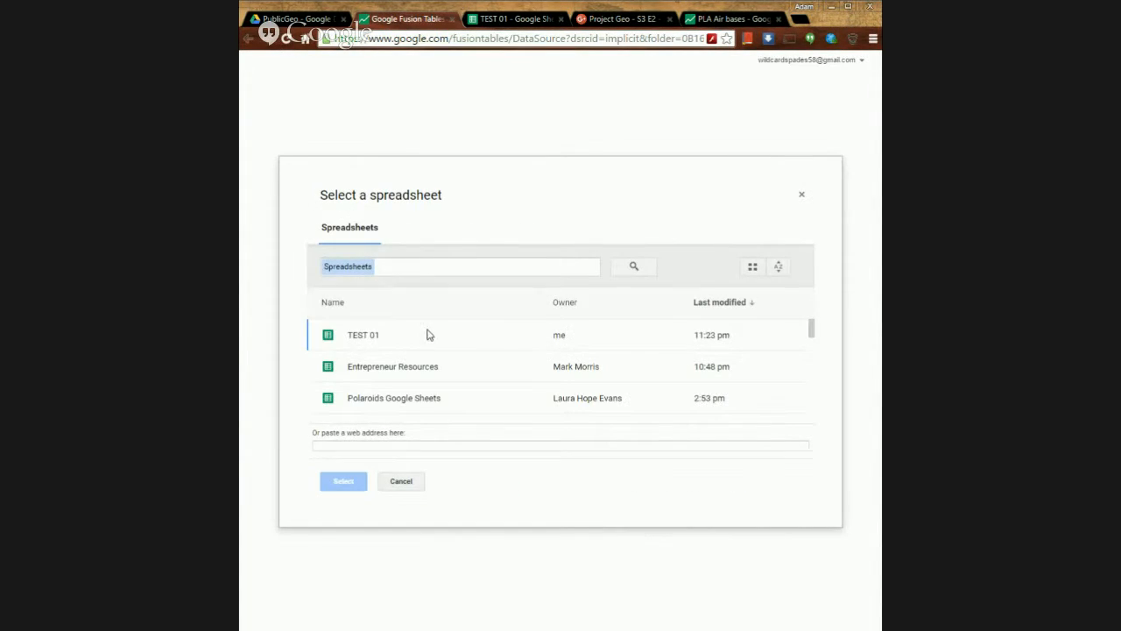
left_click(427, 335)
left_click(351, 481)
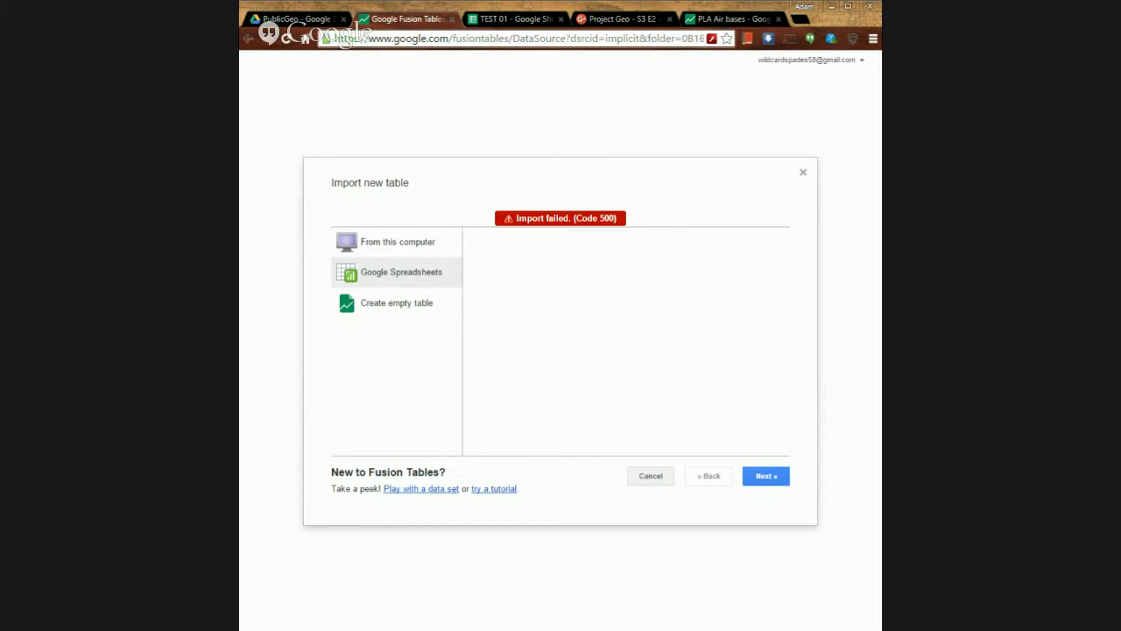
Download the current sheet of TEST 01 as a comma-separated values file
left_click(514, 22)
left_click(278, 77)
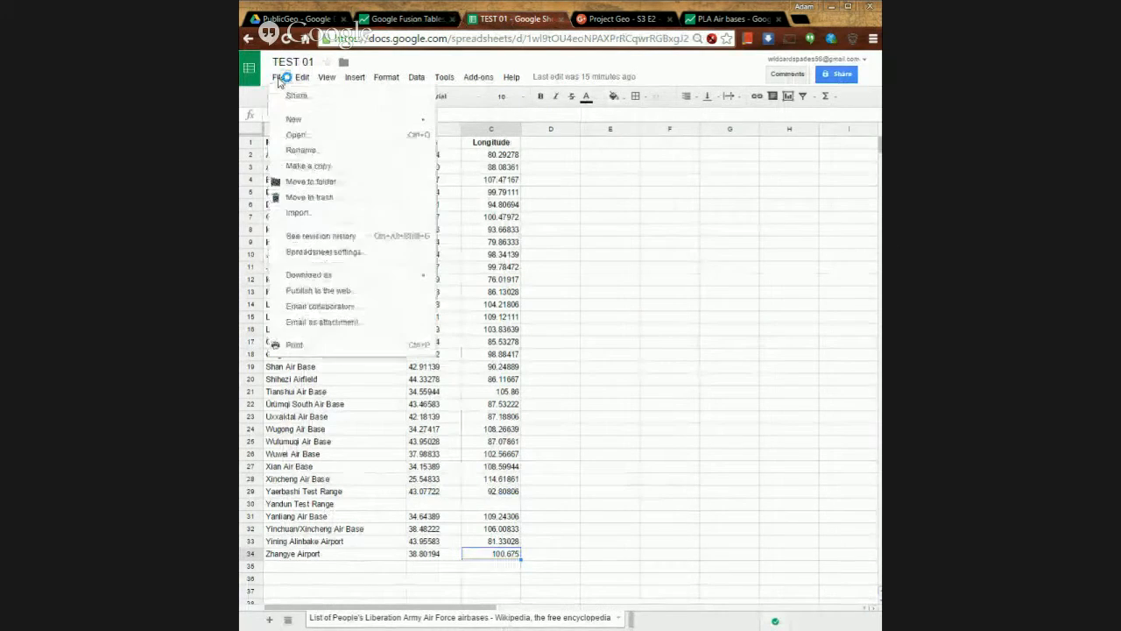
mouse_move(336, 279)
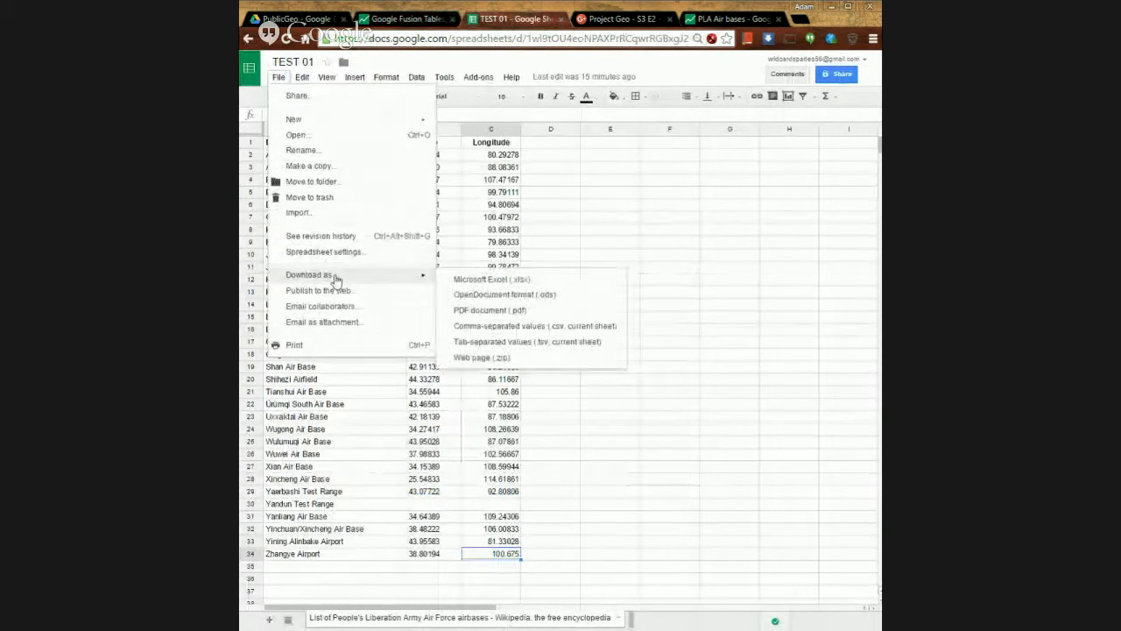
left_click(553, 329)
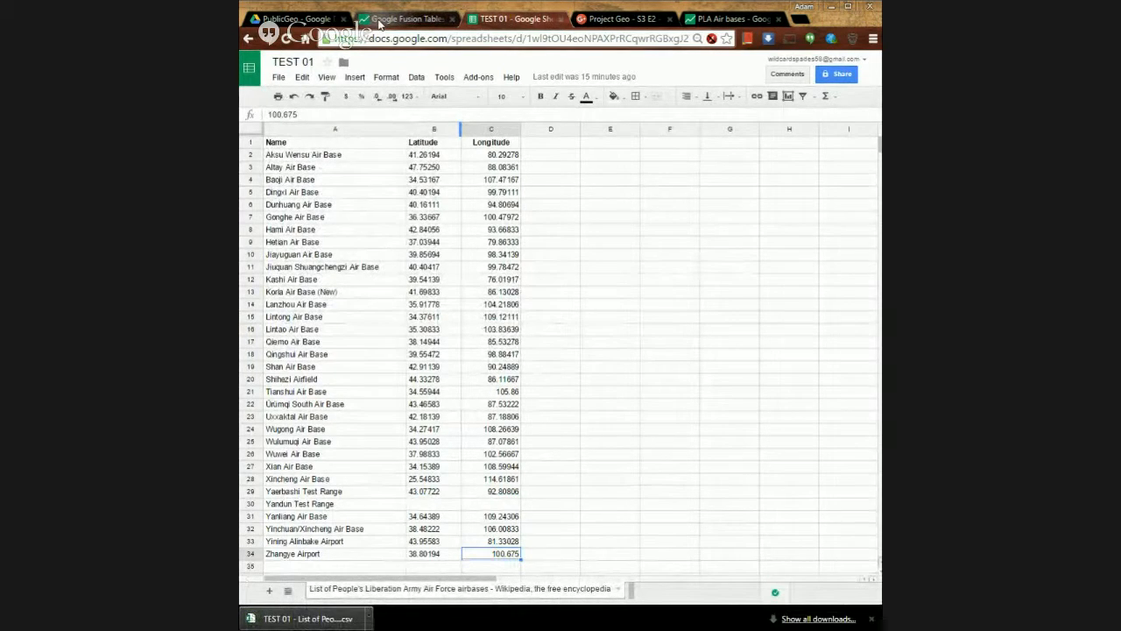
Load the downloaded TEST 01 CSV from the computer into the Fusion Tables import, comma-separated in UTF-8 with column names in row 1
left_click(403, 18)
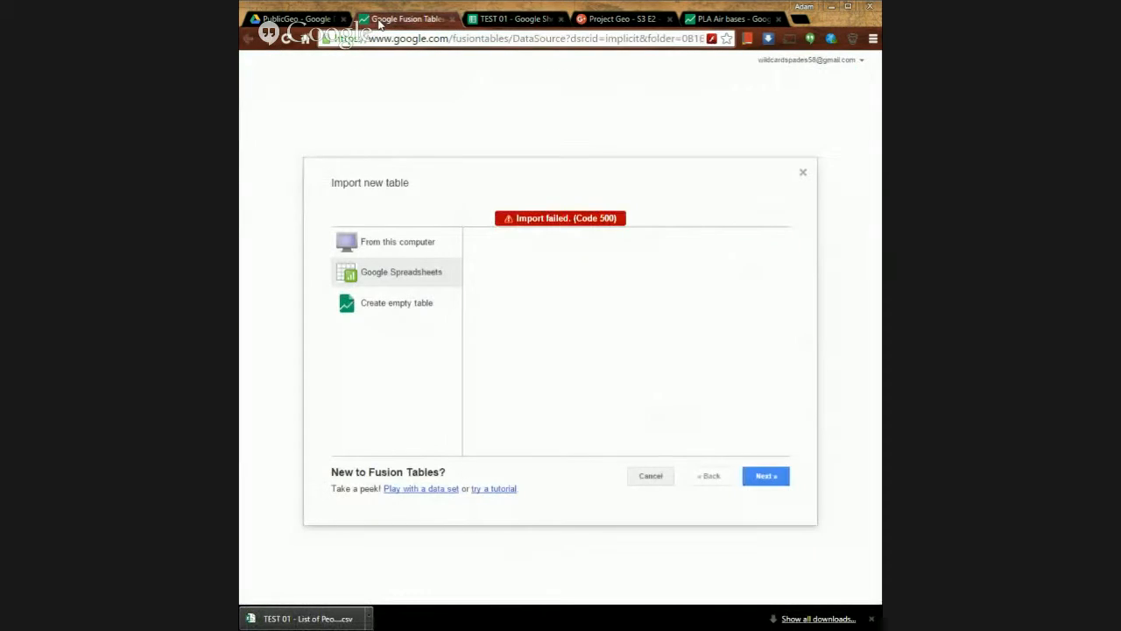
left_click(421, 251)
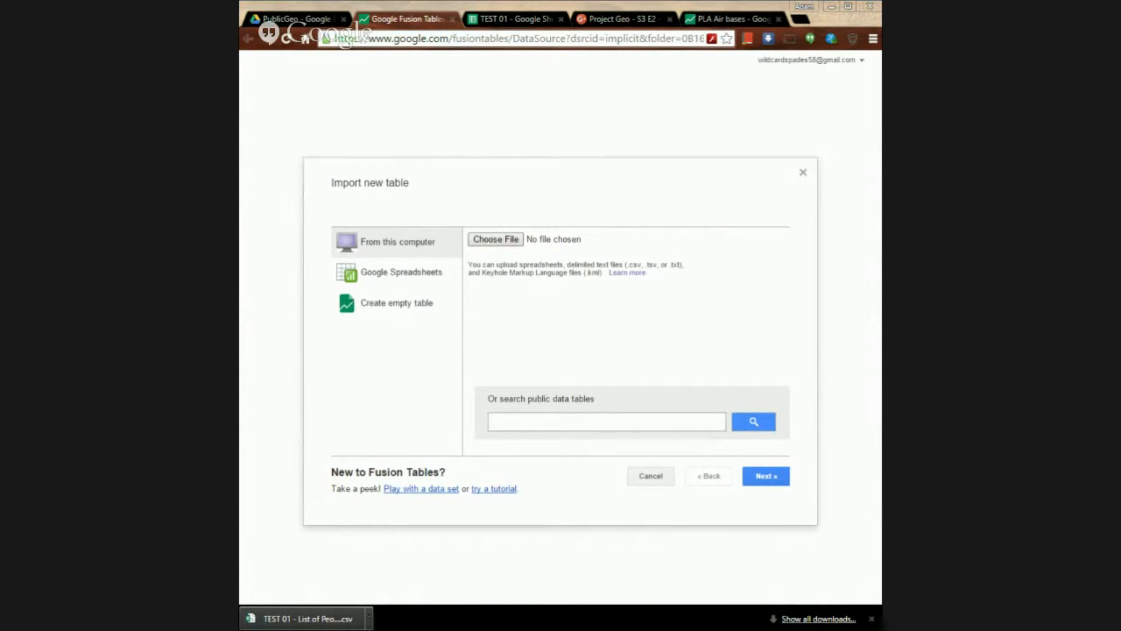
left_click(508, 241)
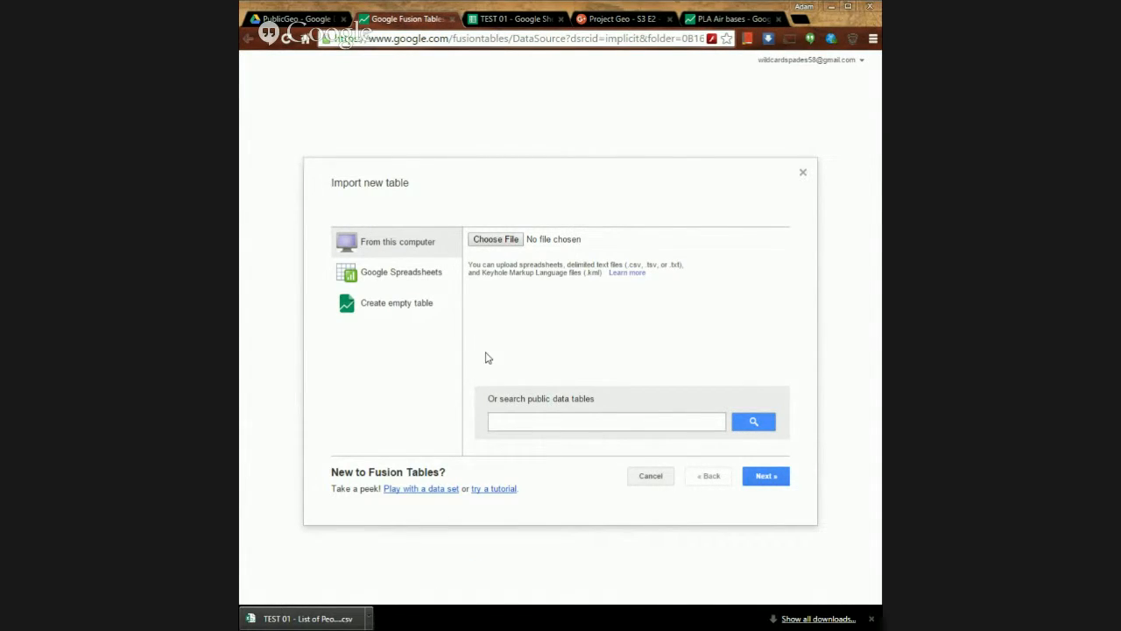
left_click(496, 240)
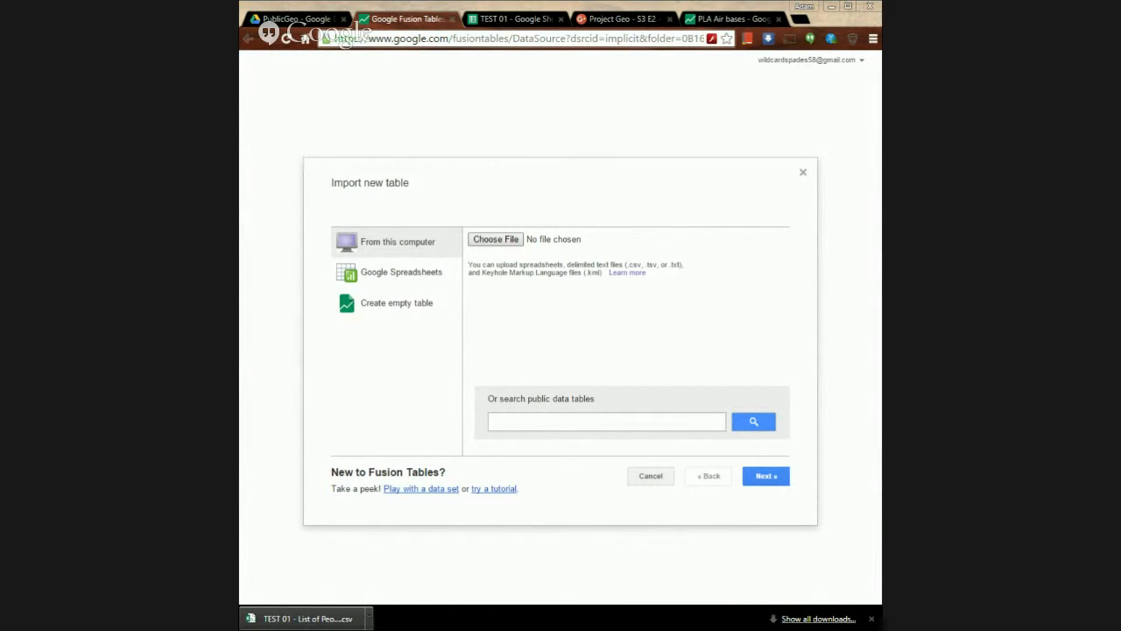
double_click(601, 134)
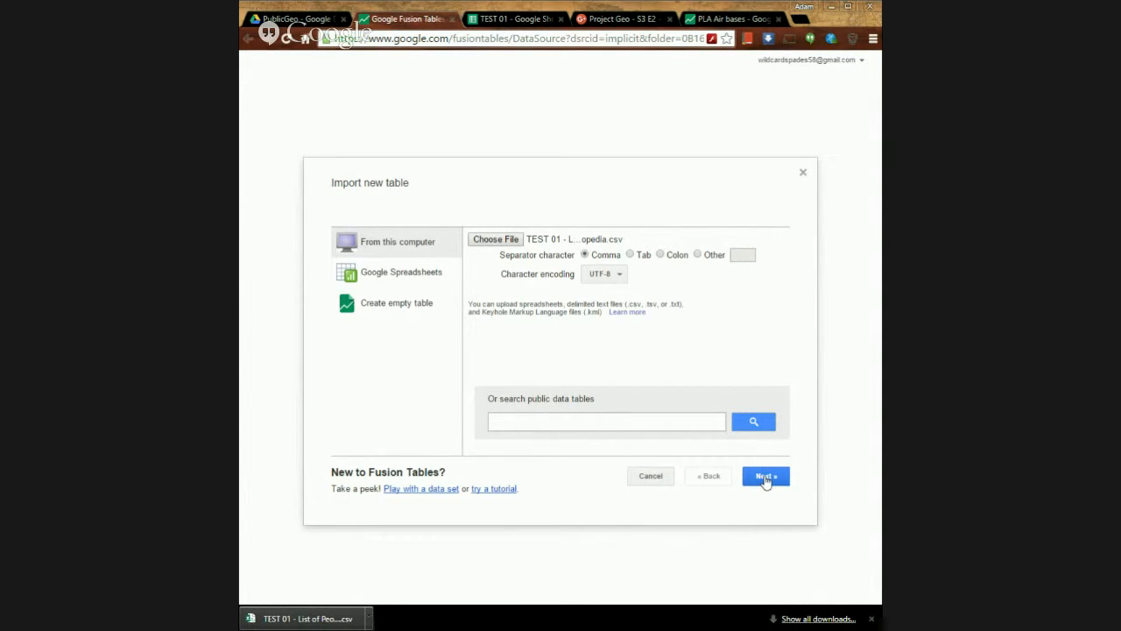
left_click(764, 478)
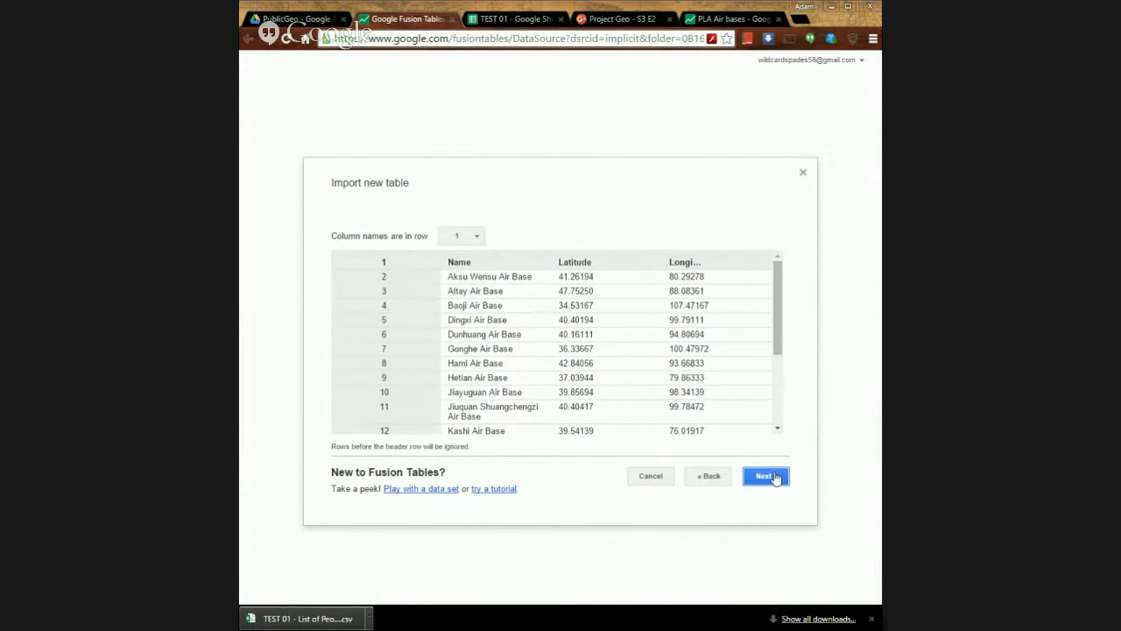
left_click(764, 475)
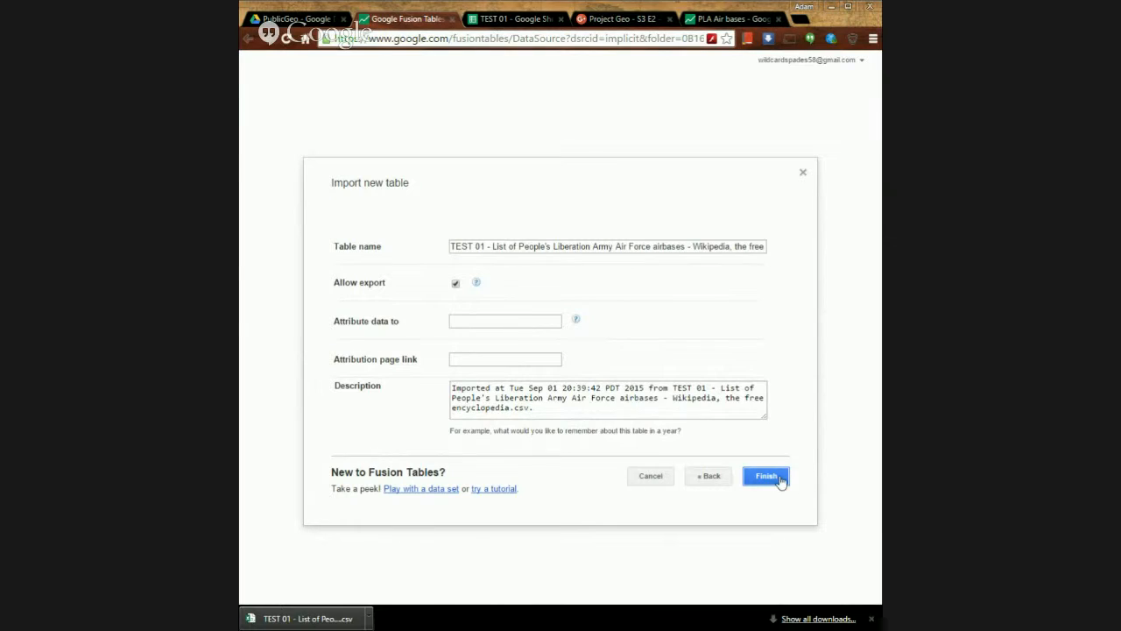
Attribute the imported table's data to Wikipedia
left_click(524, 320)
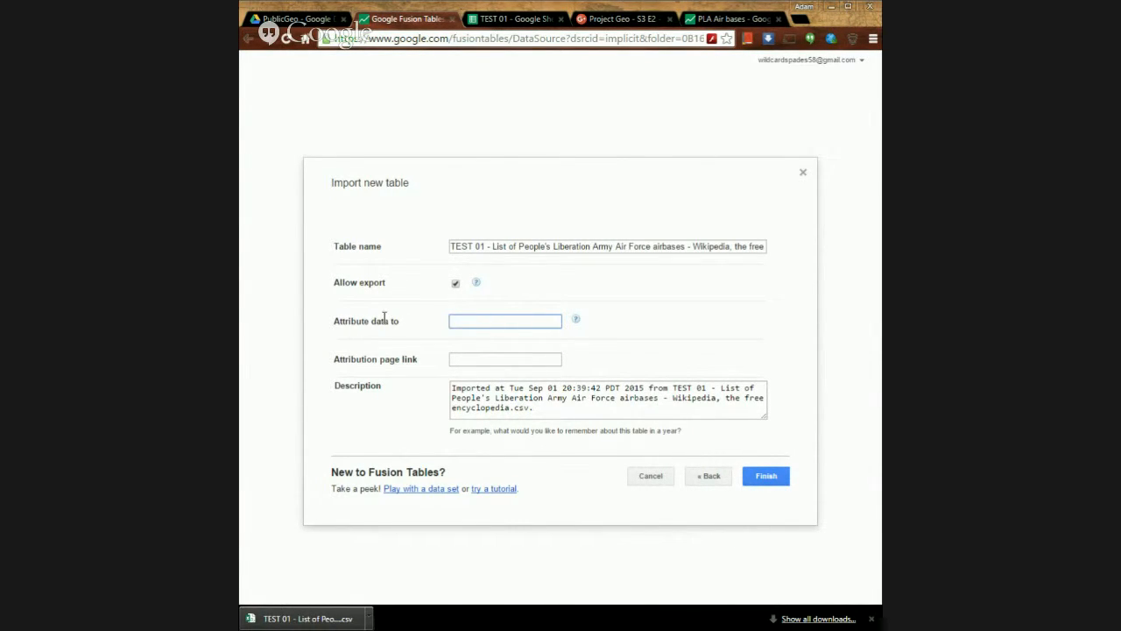
left_click(453, 360)
left_click(462, 318)
left_click(473, 359)
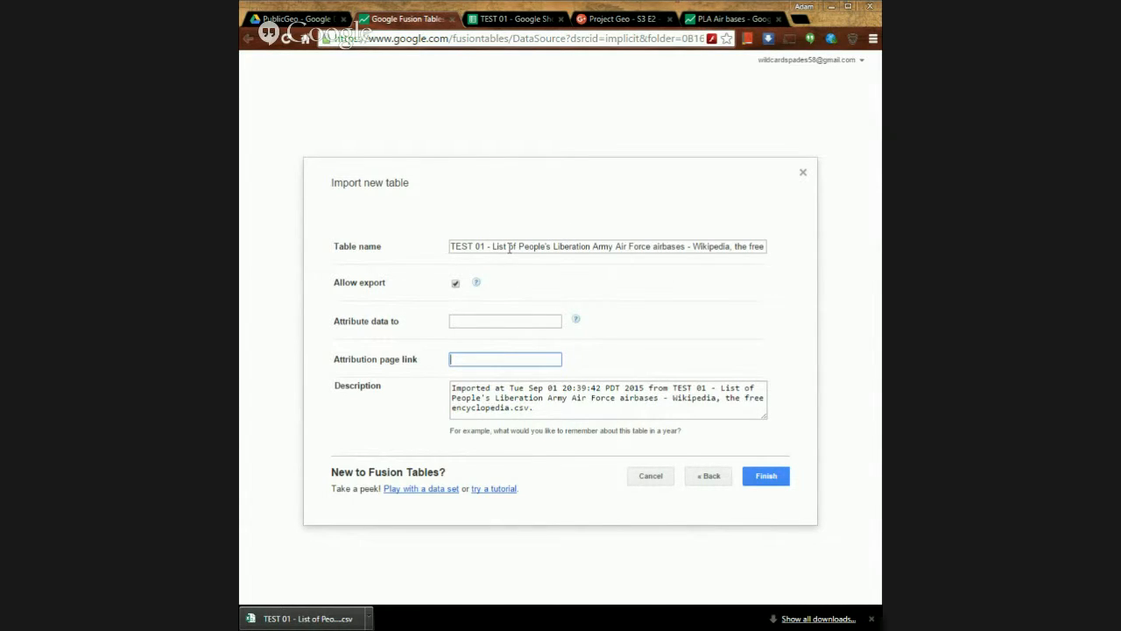
left_click(491, 322)
type("Wikipedia")
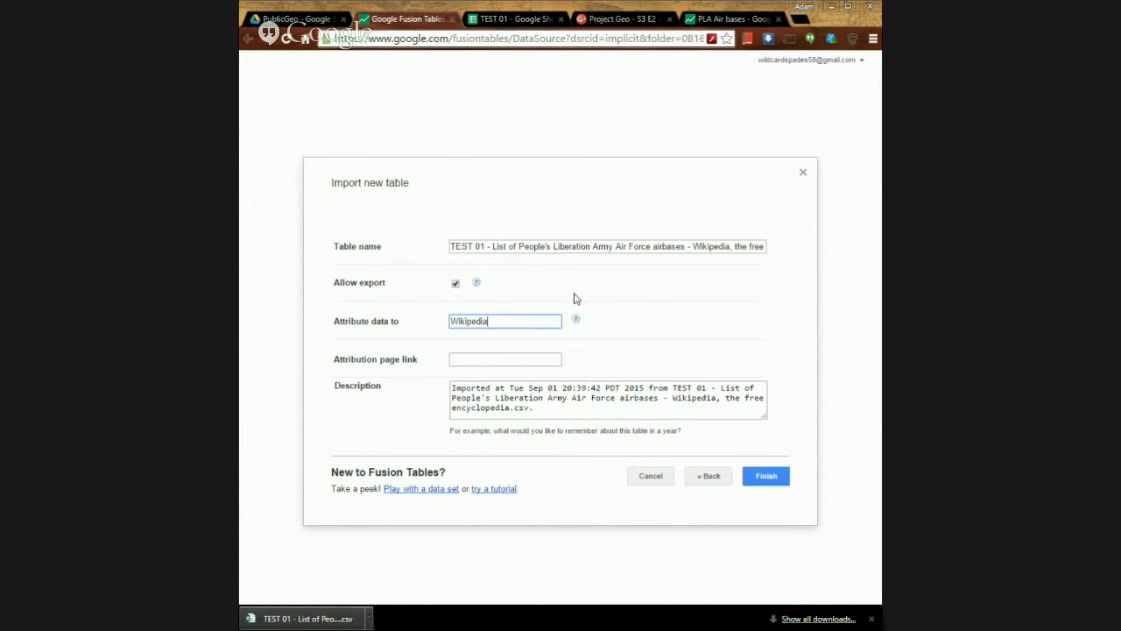
triple_click(504, 246)
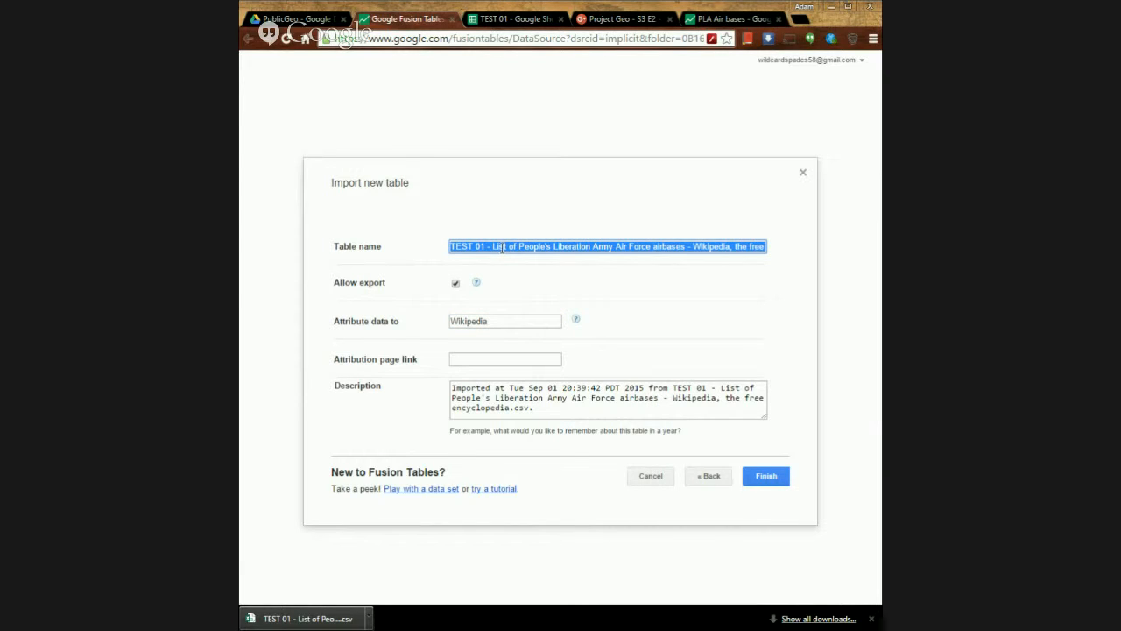
type("PLA Airb")
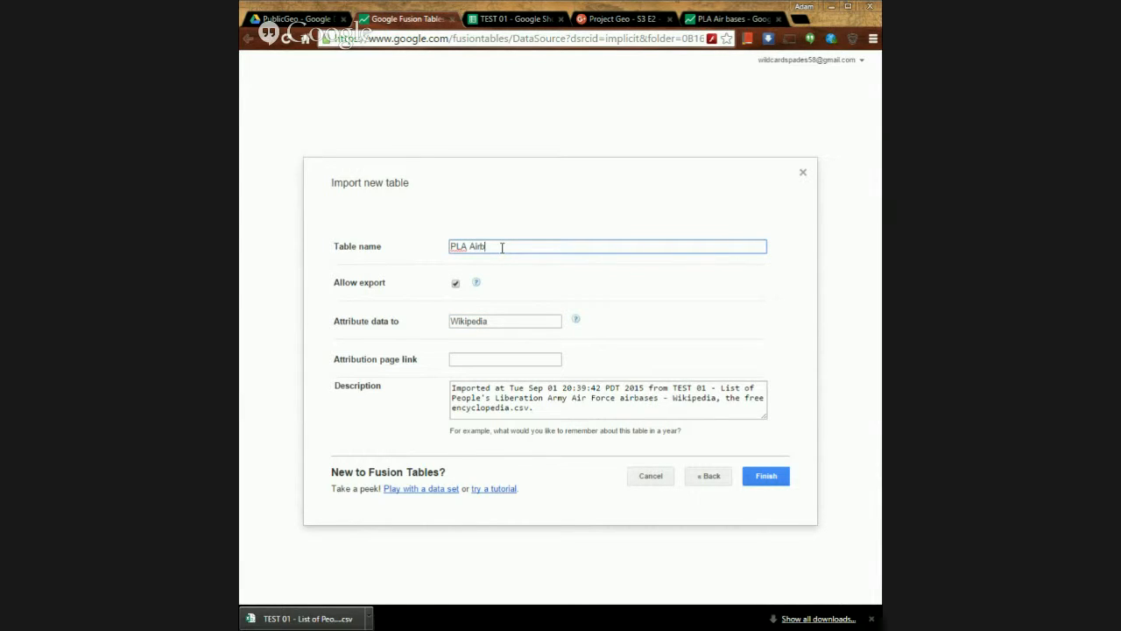
type("ases")
key("ctrl+z")
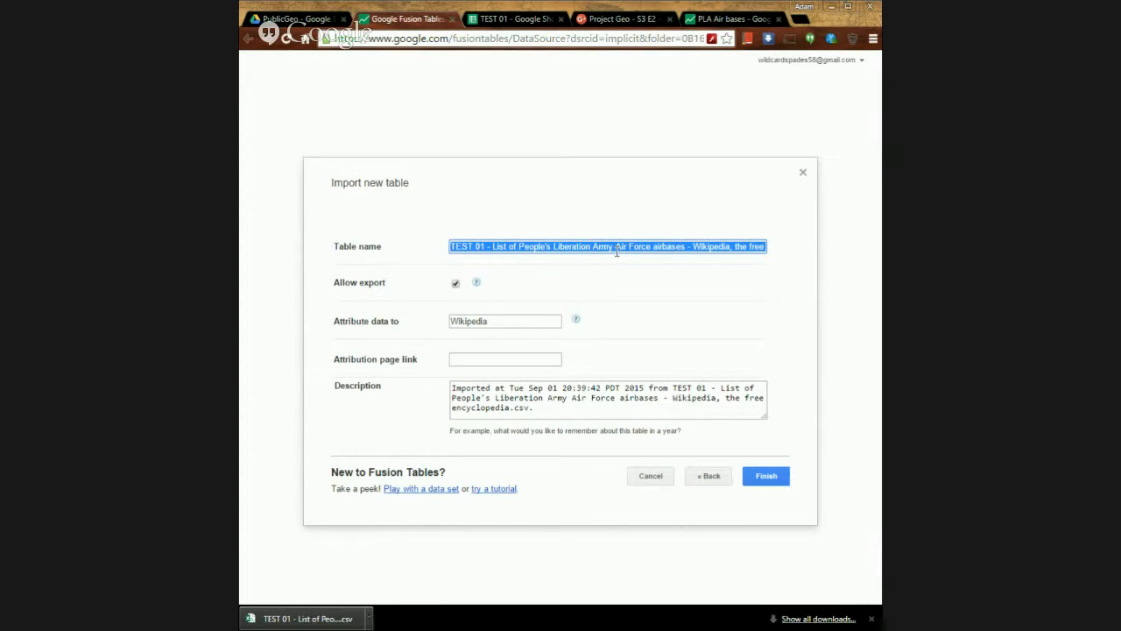
Name the table "PLA Air Bases - Wikipedia, the free encyclopedia" and finish the import
left_click_drag(686, 246, 383, 220)
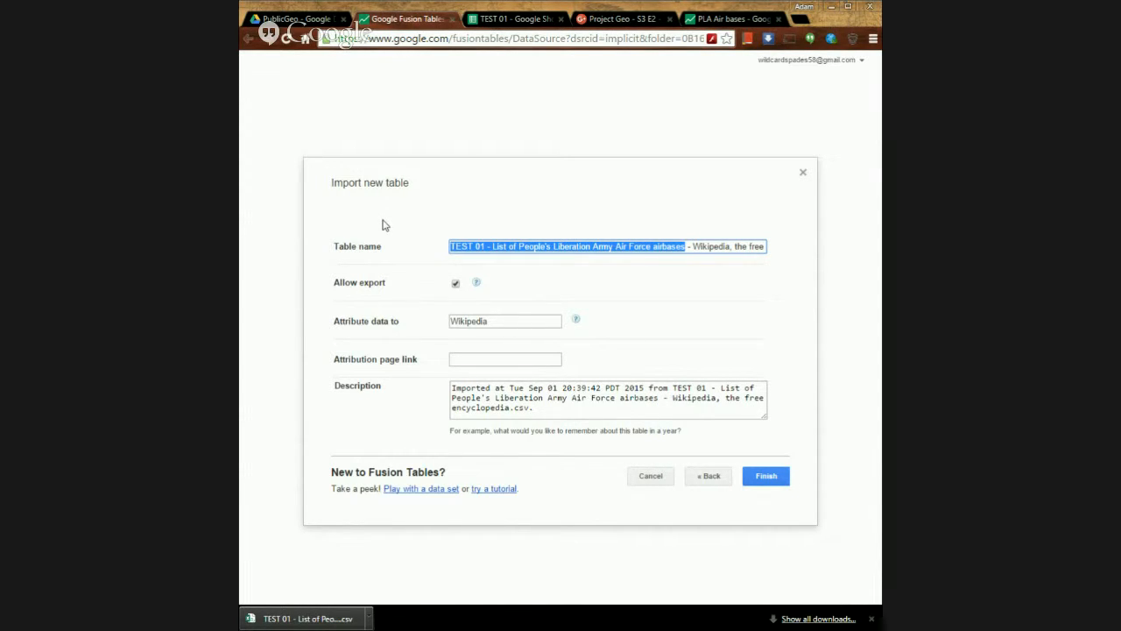
type("PLA Air B")
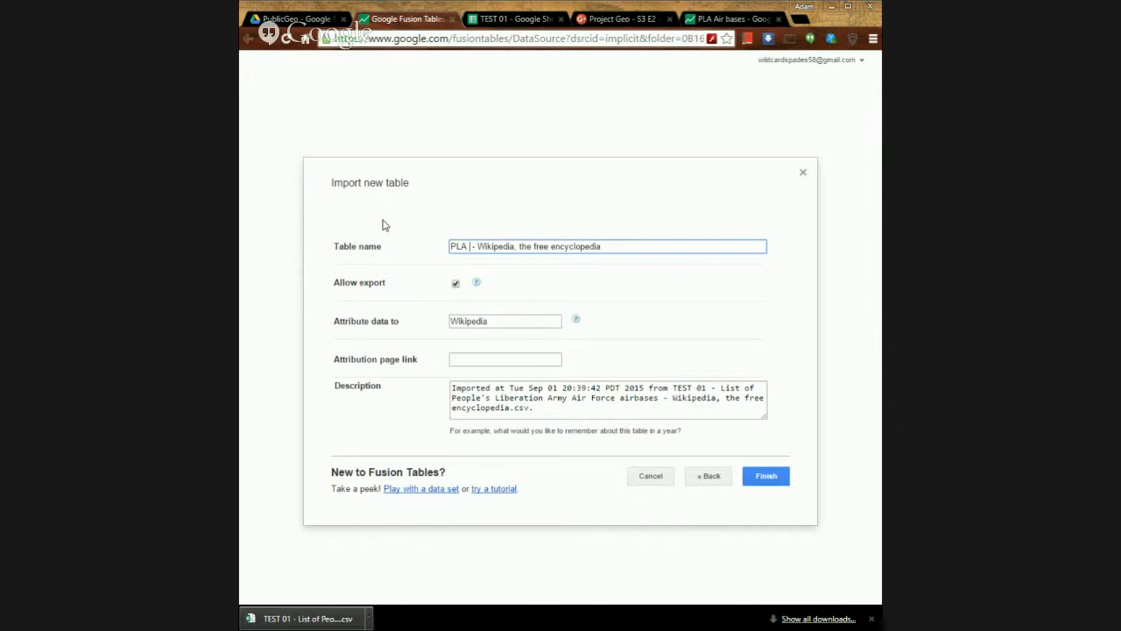
type("ases")
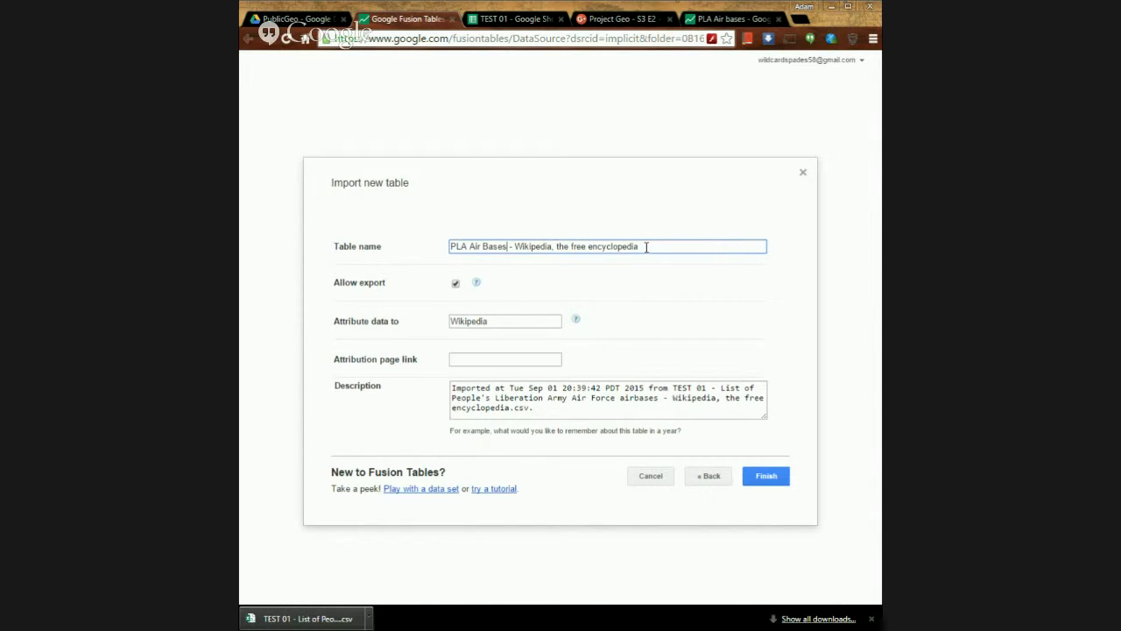
left_click(773, 482)
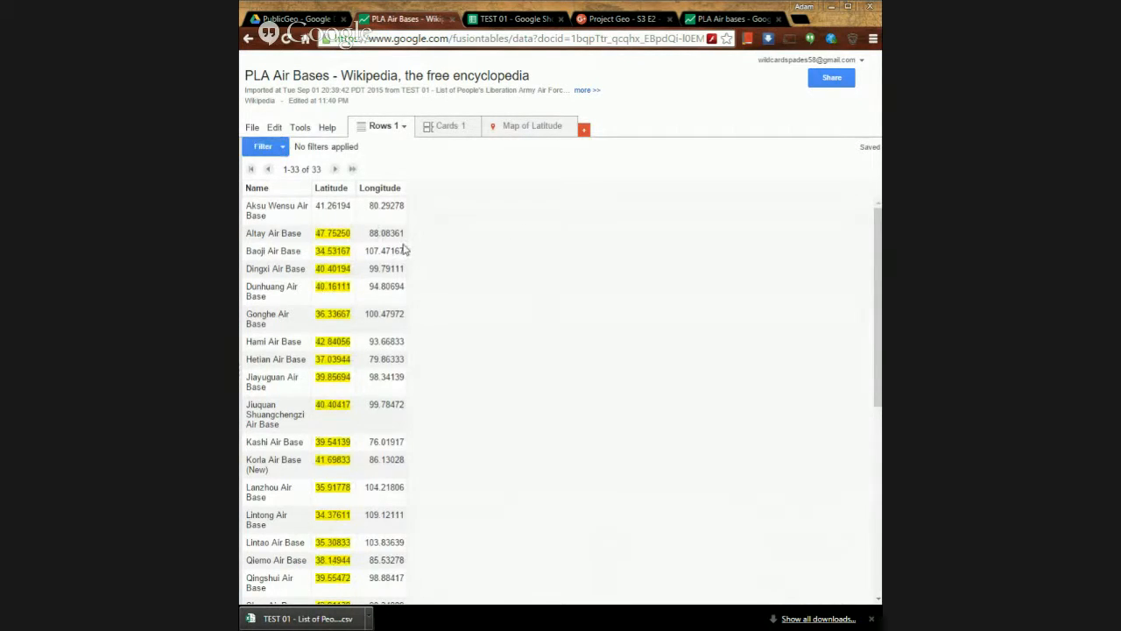
Show the imported air bases on the Map of Latitude view at a scale covering all of Asia
scroll(400, 252, "down", 5)
scroll(403, 381, "up", 5)
left_click(538, 132)
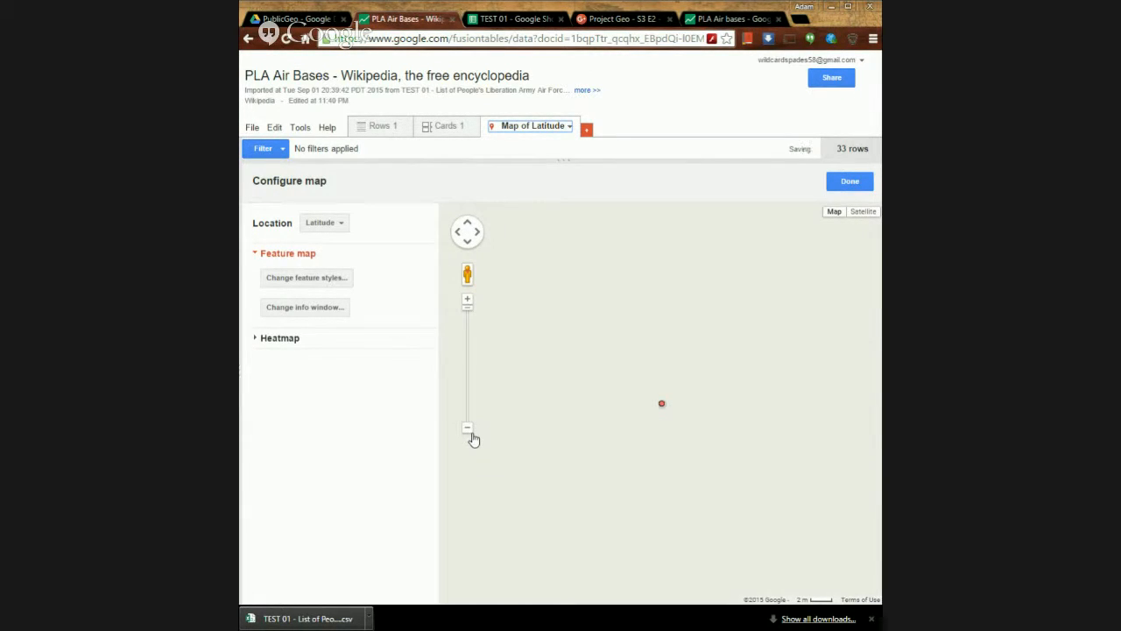
left_click(470, 431)
left_click(469, 431)
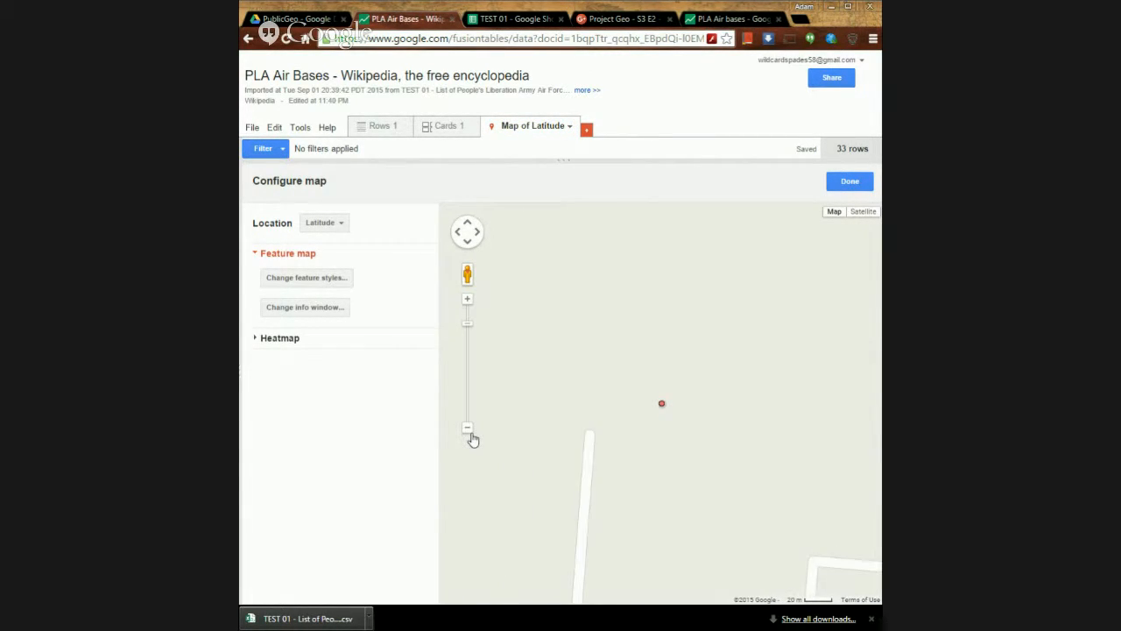
left_click(469, 431)
left_click(470, 431)
left_click(469, 431)
left_click(469, 431)
left_click(470, 431)
left_click(470, 431)
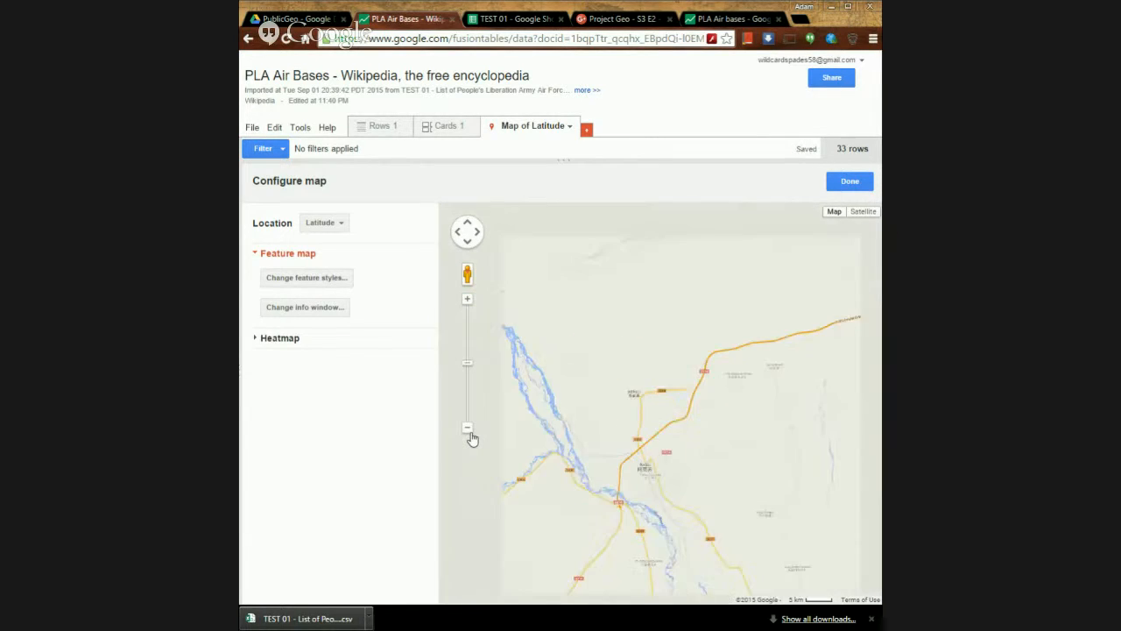
left_click(470, 431)
left_click(469, 431)
left_click(469, 431)
left_click(469, 431)
left_click(470, 431)
left_click(469, 431)
left_click(470, 431)
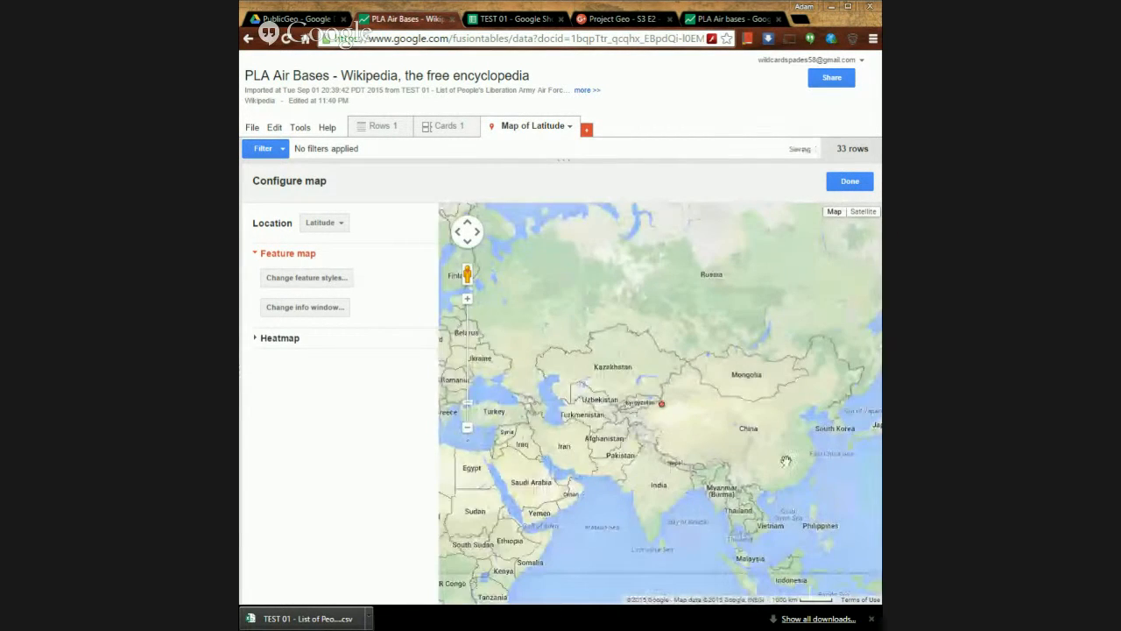
Examine where the imported air bases are plotted across China and the surrounding countries
left_click_drag(785, 458, 640, 415)
left_click_drag(577, 383, 673, 379)
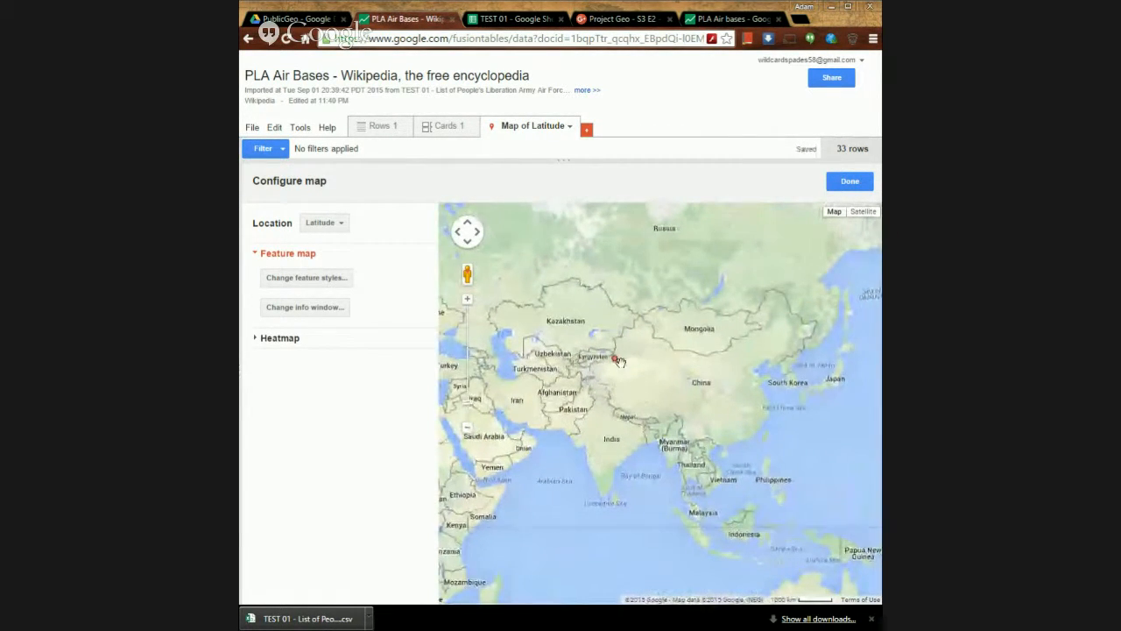
left_click_drag(579, 405, 872, 392)
left_click_drag(533, 388, 778, 388)
left_click_drag(605, 507, 878, 81)
left_click_drag(603, 315, 952, 558)
left_click_drag(697, 393, 822, 509)
left_click_drag(543, 373, 527, 445)
left_click_drag(701, 438, 671, 350)
scroll(639, 342, "up", 1)
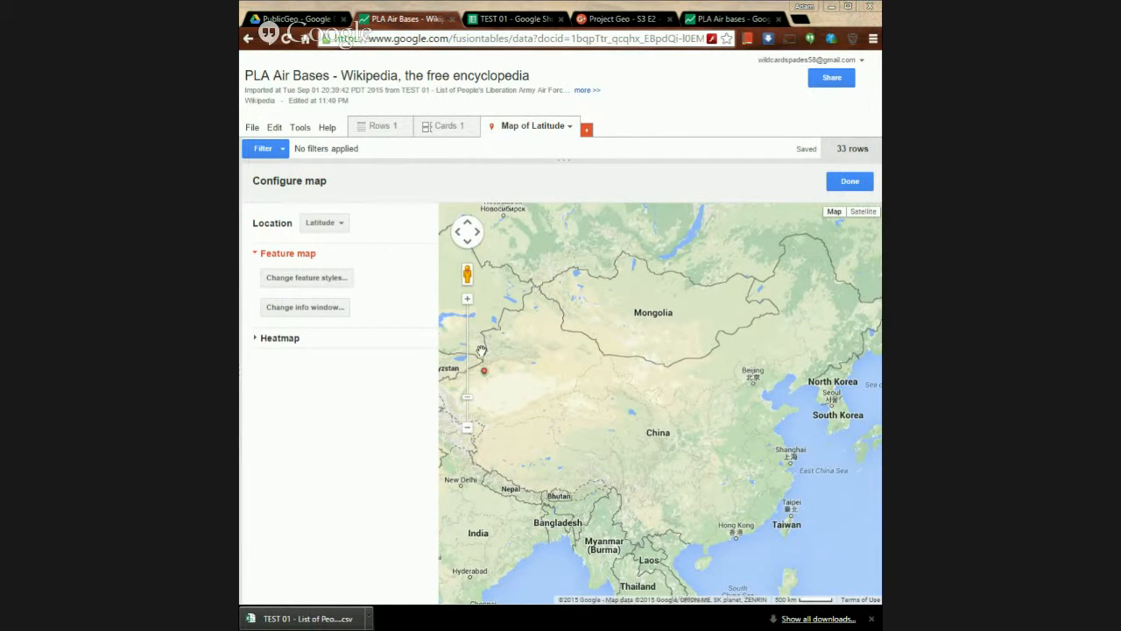
mouse_move(617, 401)
left_mouse_down()
mouse_move(797, 375)
mouse_move(800, 400)
mouse_move(674, 367)
left_mouse_up()
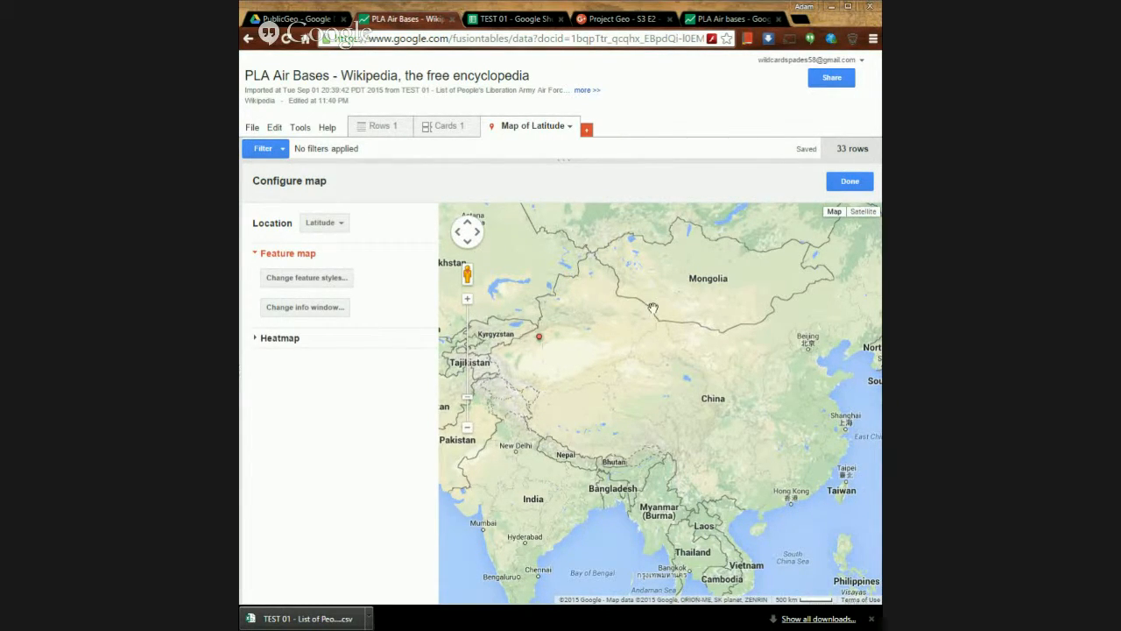
Switch to Google Drive and open the China folder inside FusionTables > Countries
left_click(294, 18)
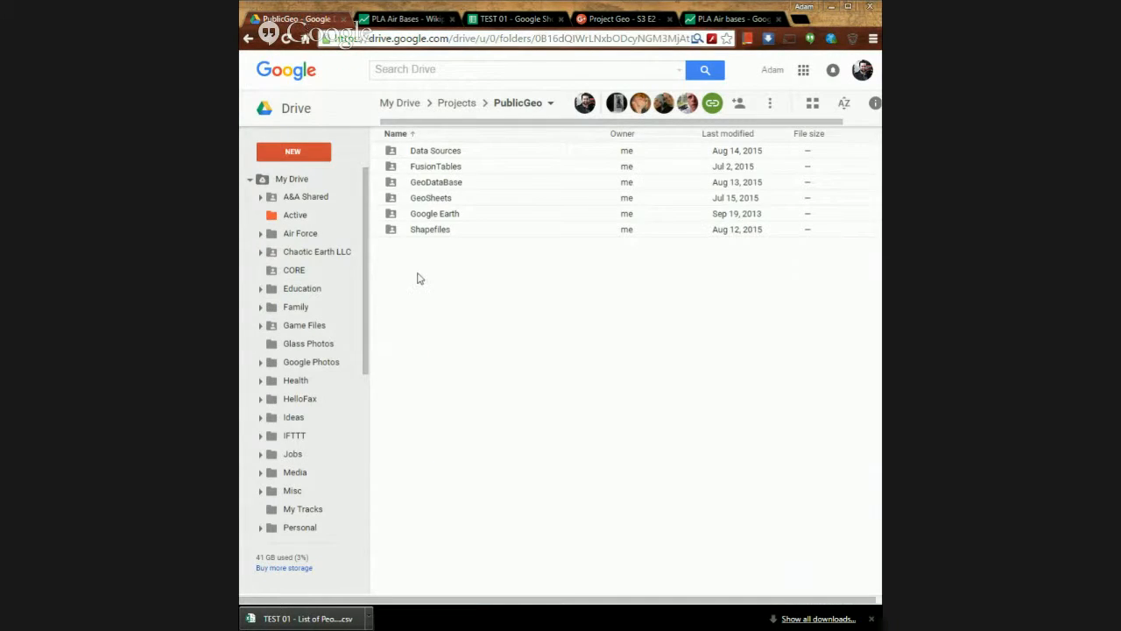
left_click(462, 169)
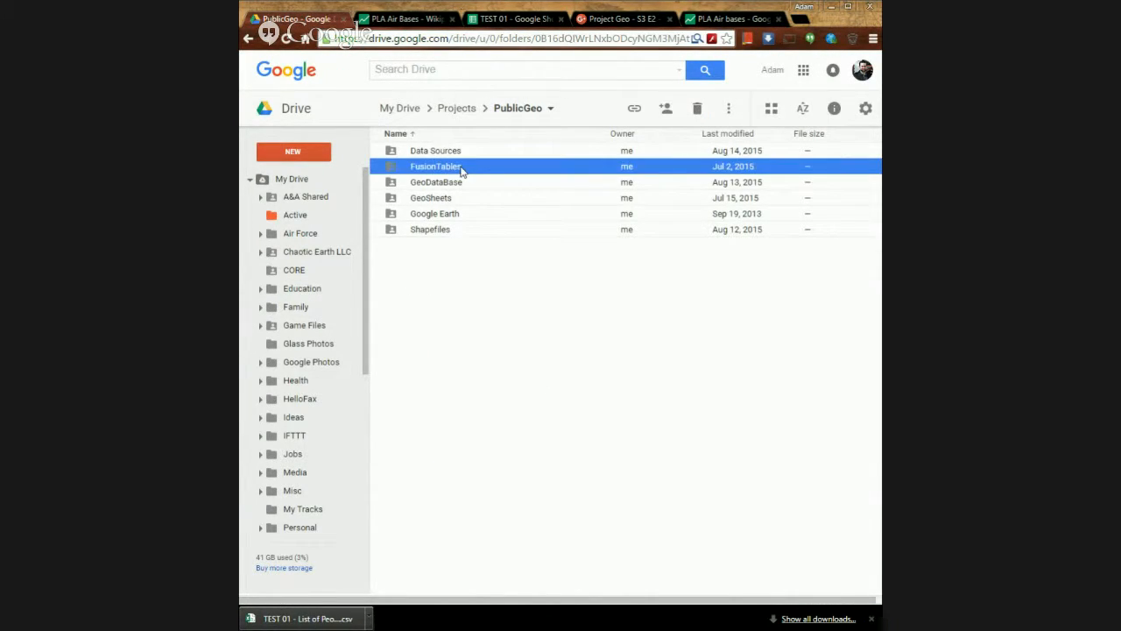
double_click(429, 172)
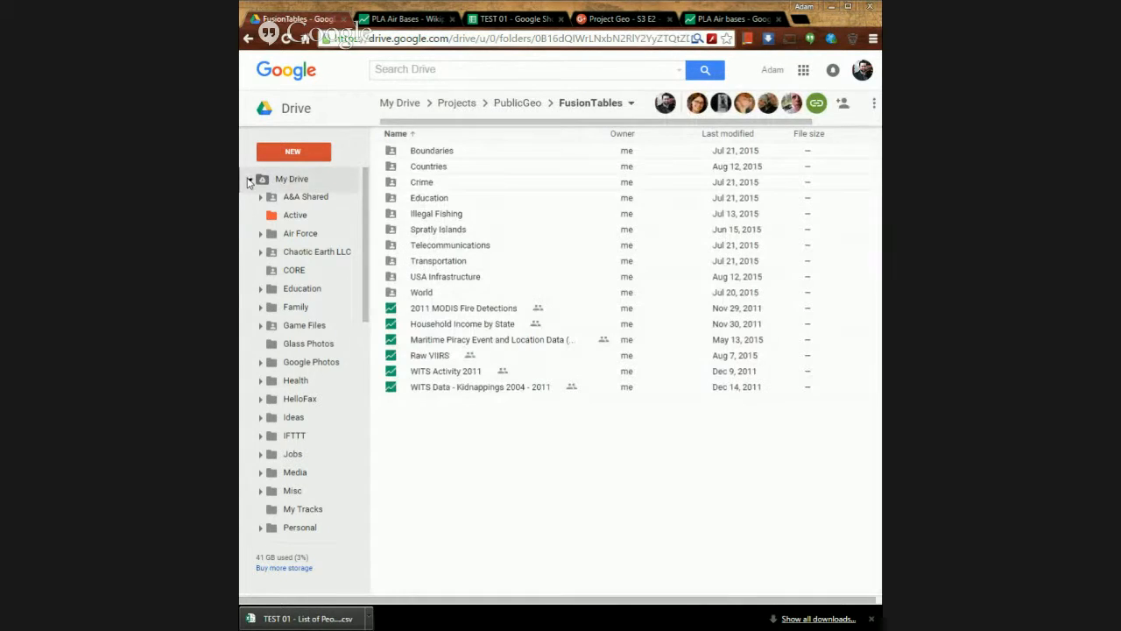
left_click(447, 167)
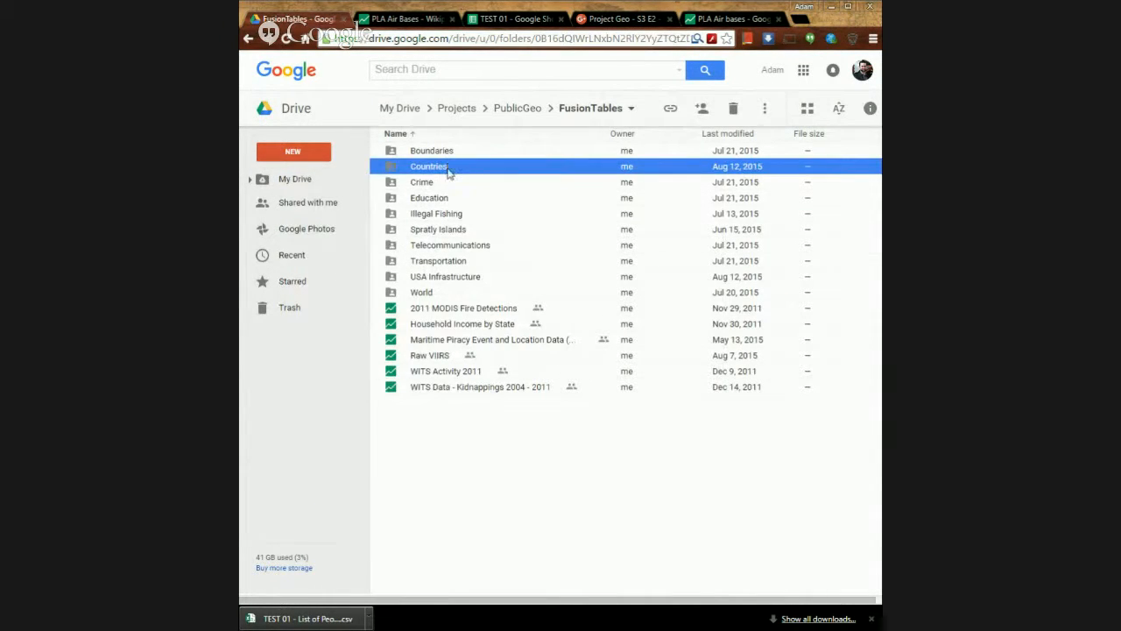
double_click(448, 167)
double_click(443, 152)
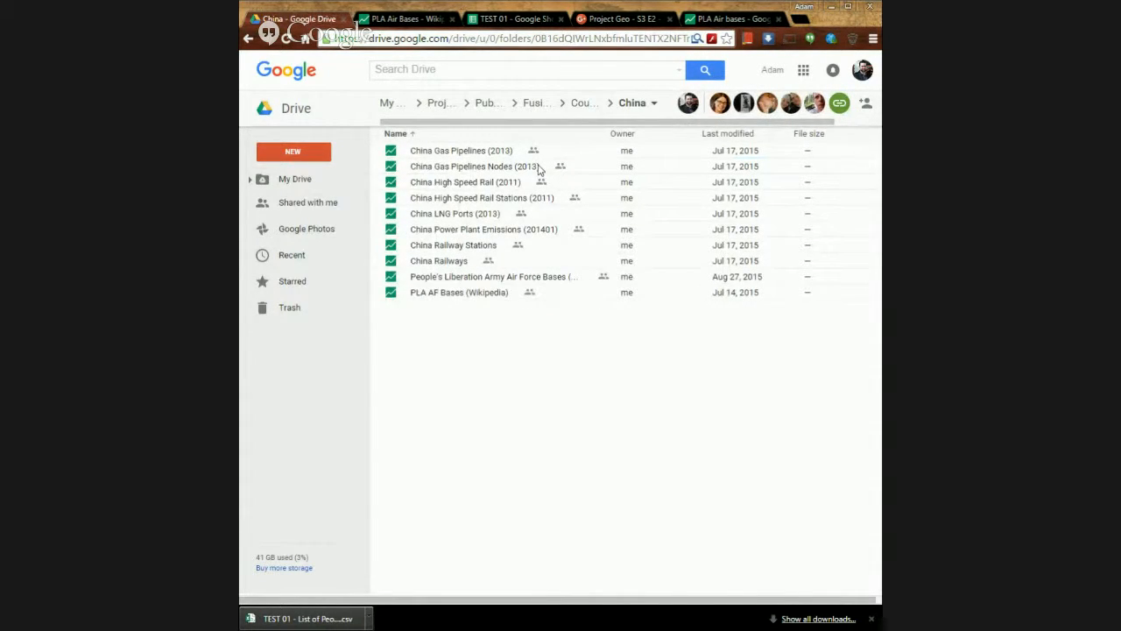
Open the People's Liberation Army Air Force Bases (GlobalSecurity) table and examine its coordinate columns
left_click(491, 281)
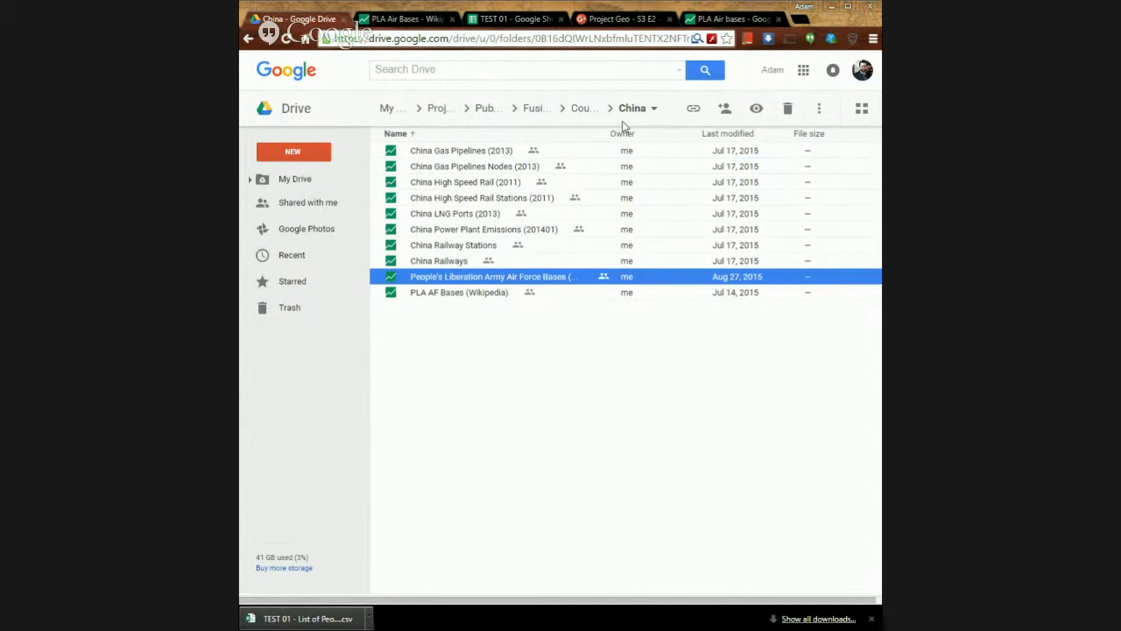
double_click(454, 282)
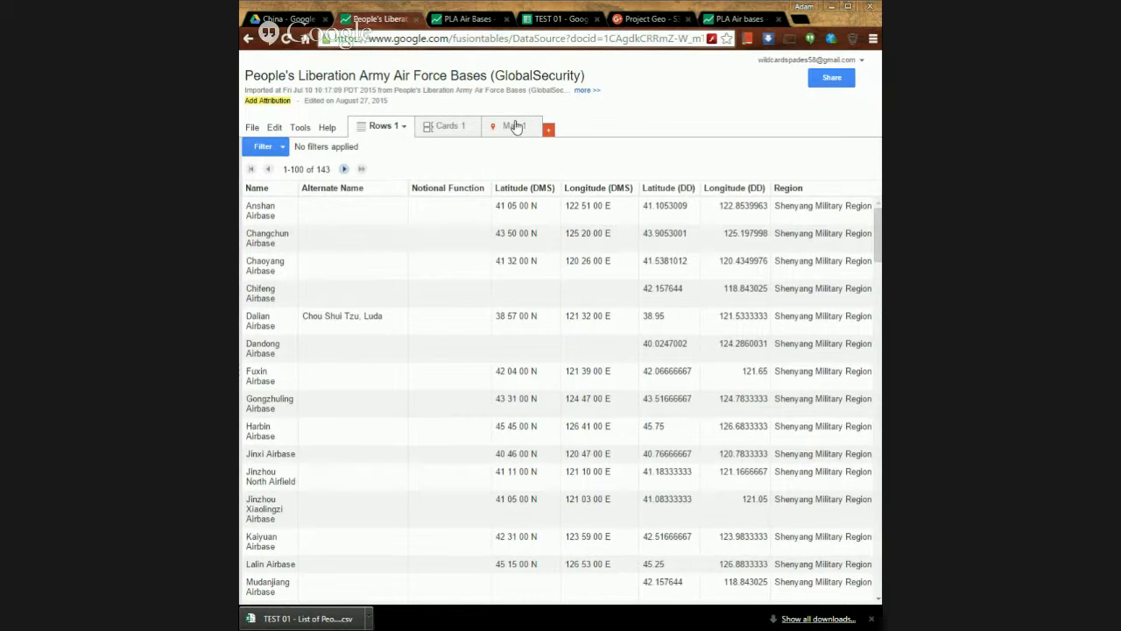
scroll(529, 233, "down", 2)
scroll(540, 246, "up", 2)
left_click_drag(613, 207, 508, 205)
left_click(620, 221)
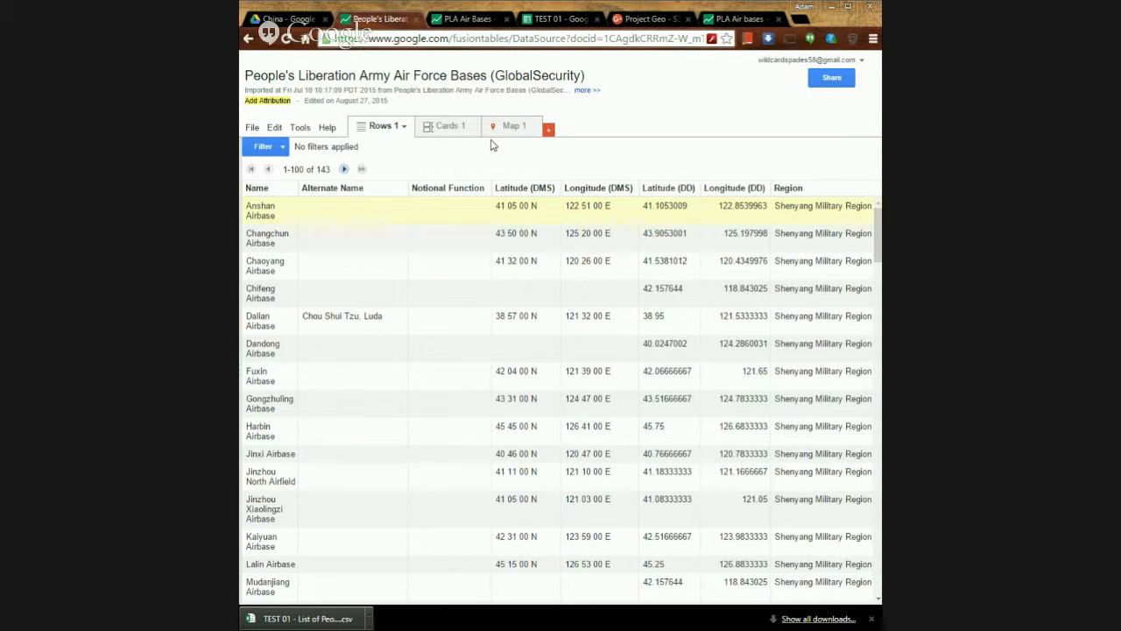
Show the GlobalSecurity air bases on the map and open the info window of the Yanliang base in central China
left_click(513, 126)
left_click_drag(700, 353, 717, 421)
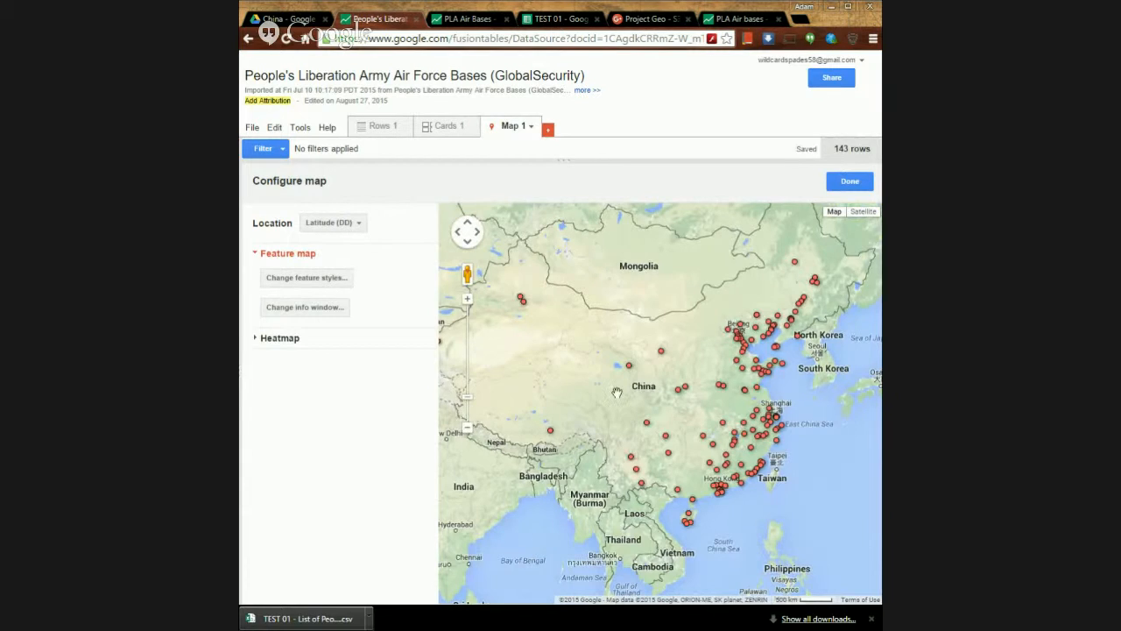
left_click_drag(619, 394, 659, 382)
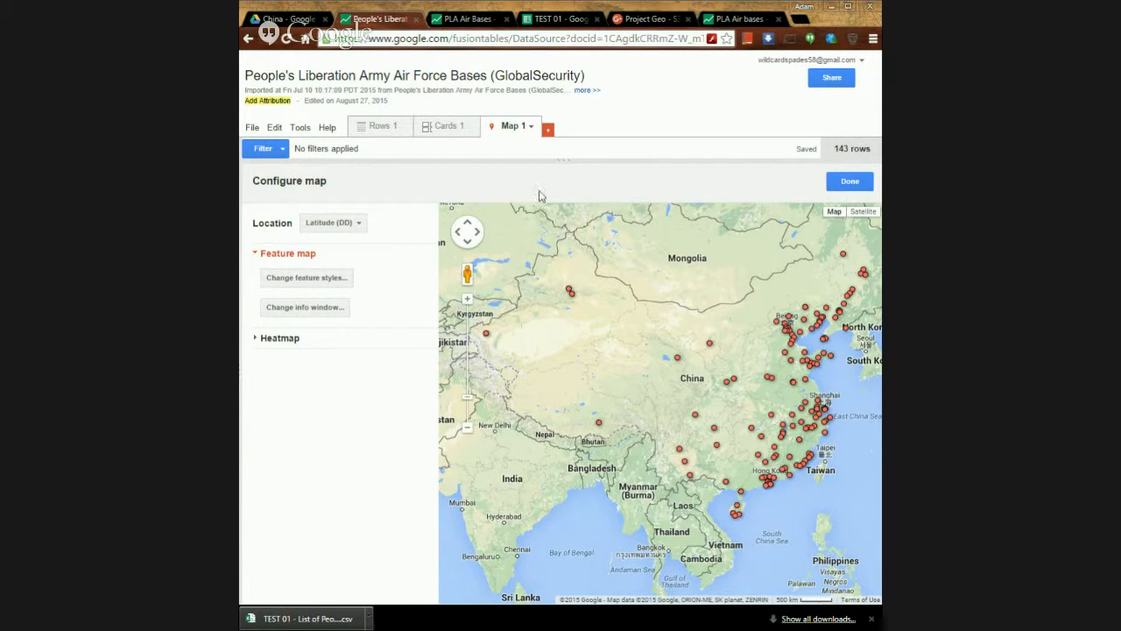
left_click_drag(670, 372, 635, 367)
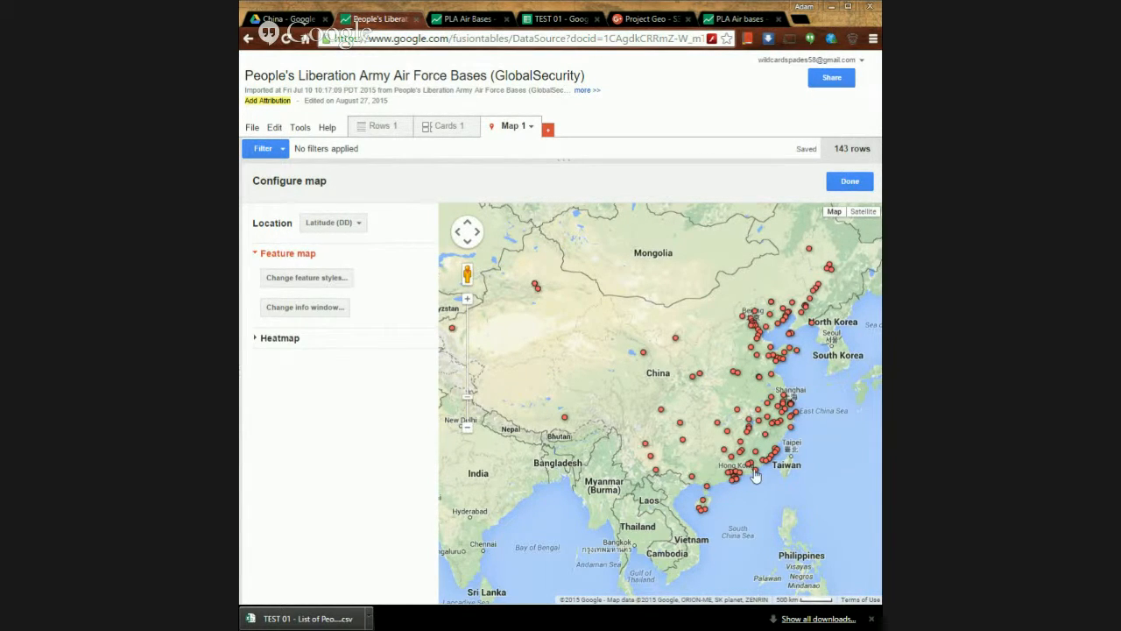
left_click(700, 377)
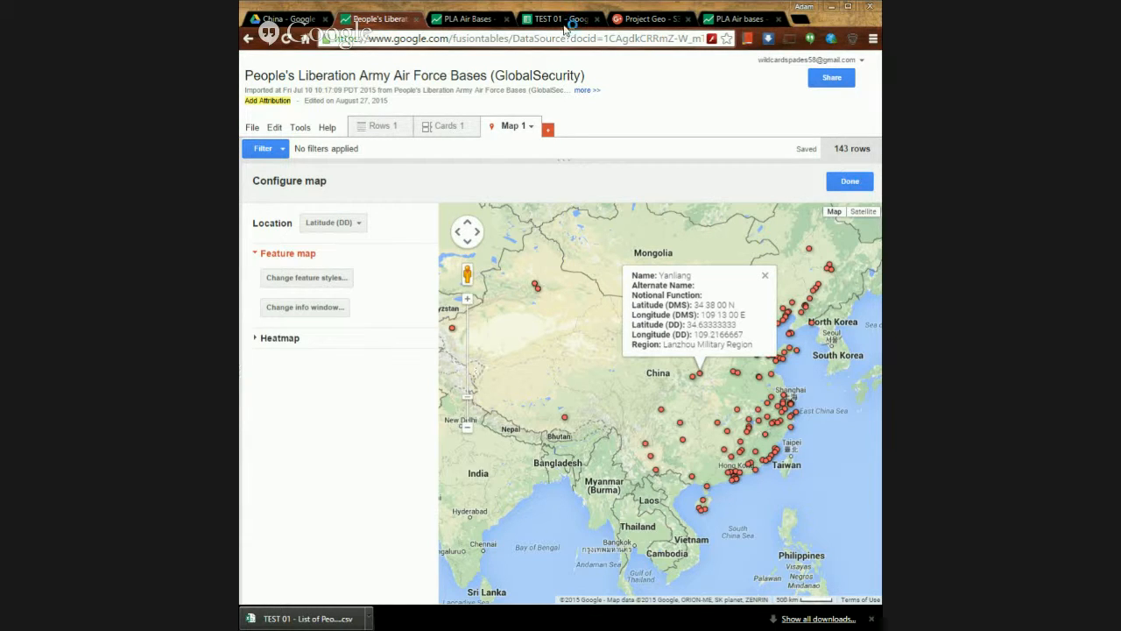
Return to Google Drive and open the USGS World Earthquakes table from the World folder of FusionTables
left_click(282, 18)
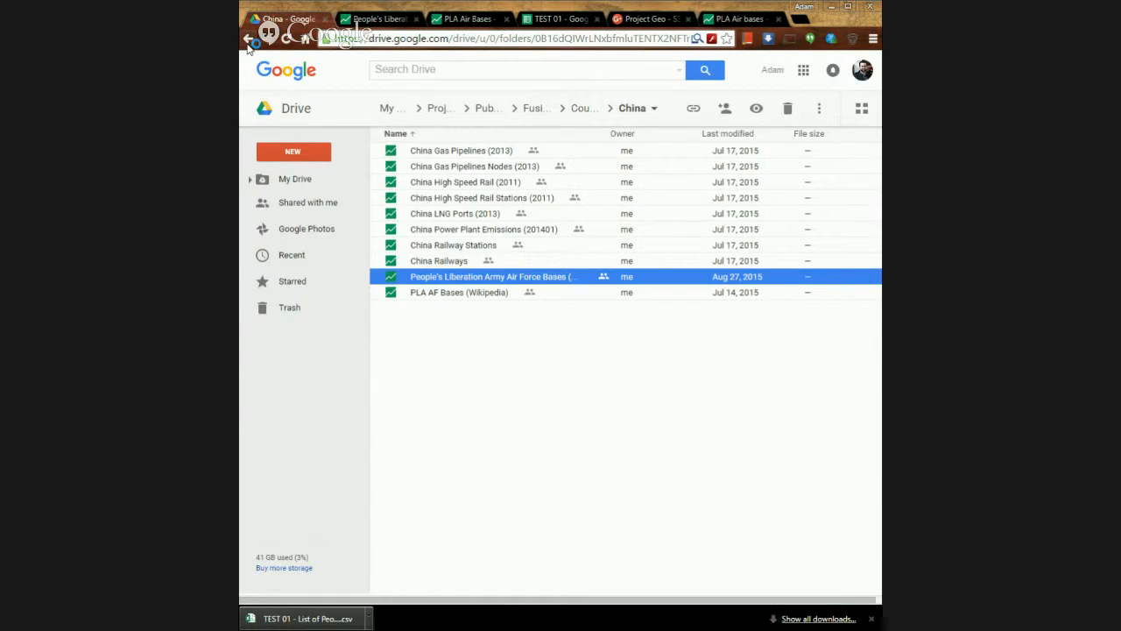
left_click(248, 39)
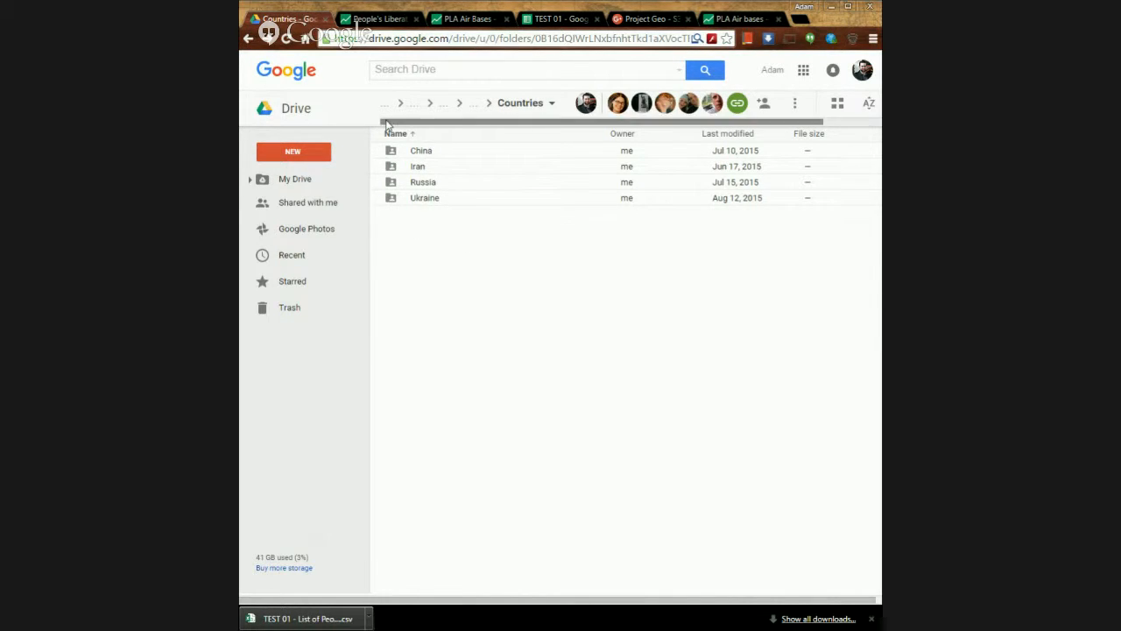
left_click(476, 105)
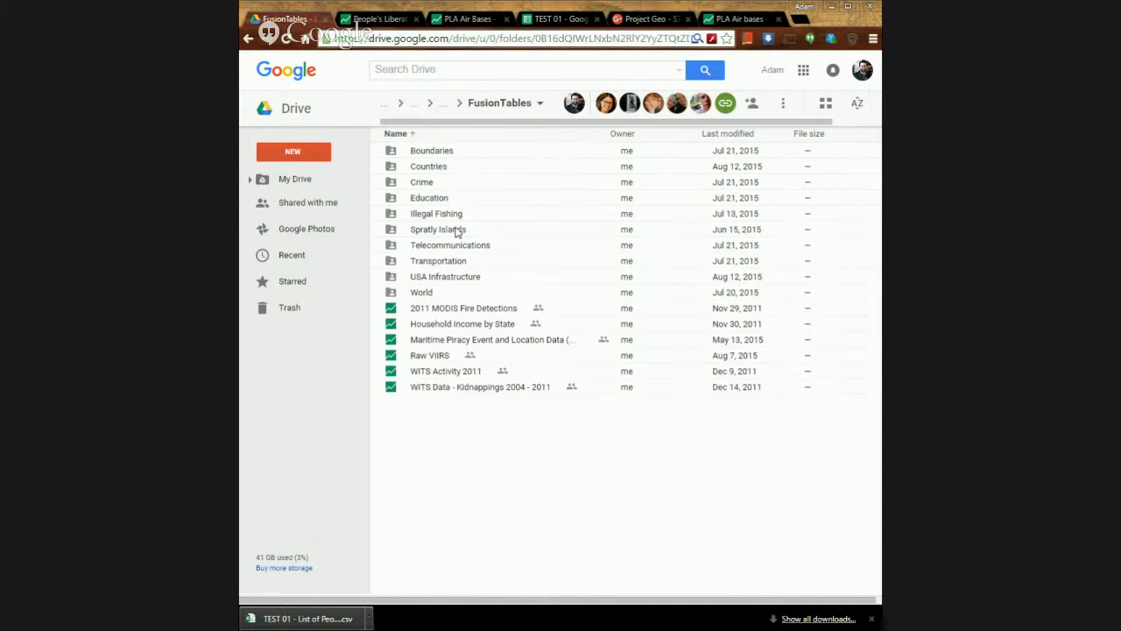
double_click(442, 294)
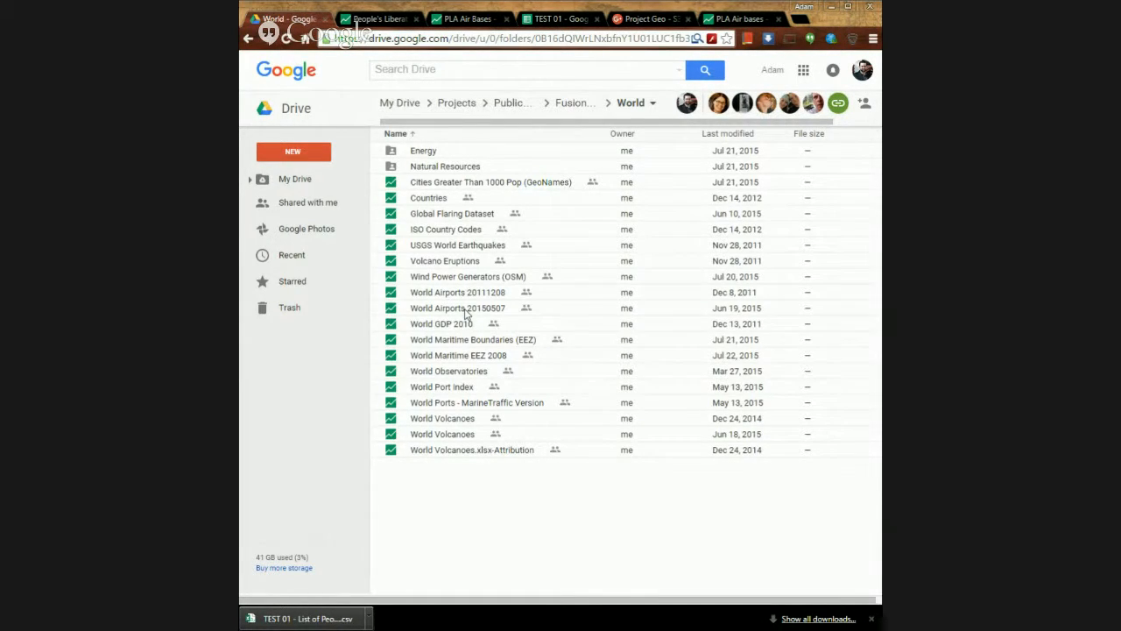
left_click(467, 249)
double_click(467, 250)
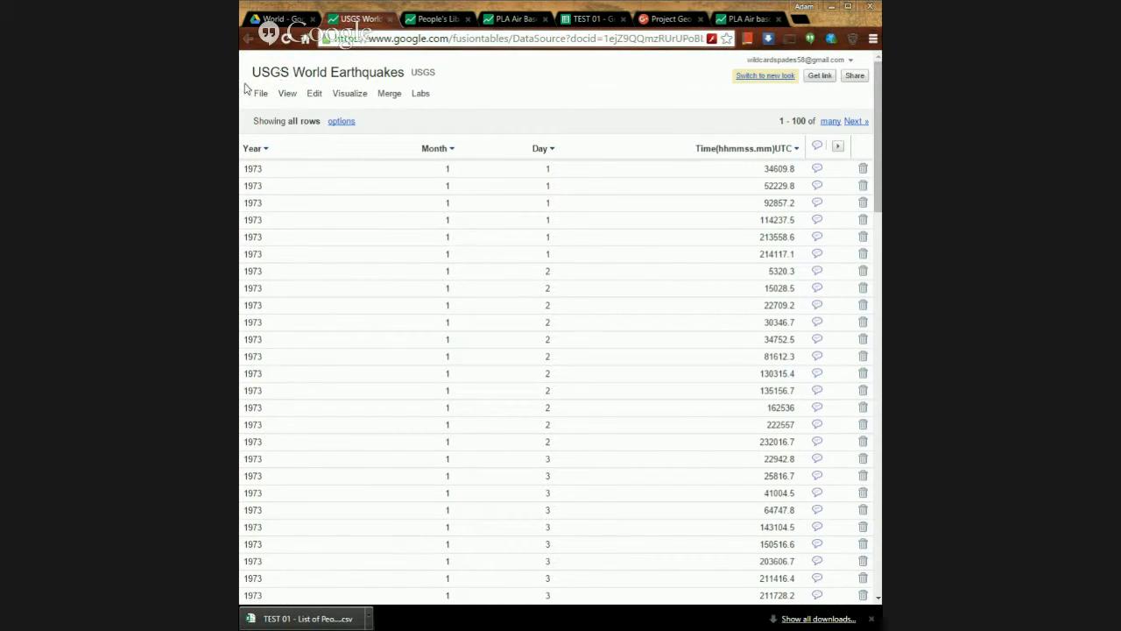
Widen the browser window and visualize the USGS World Earthquakes table as a map
left_click(348, 97)
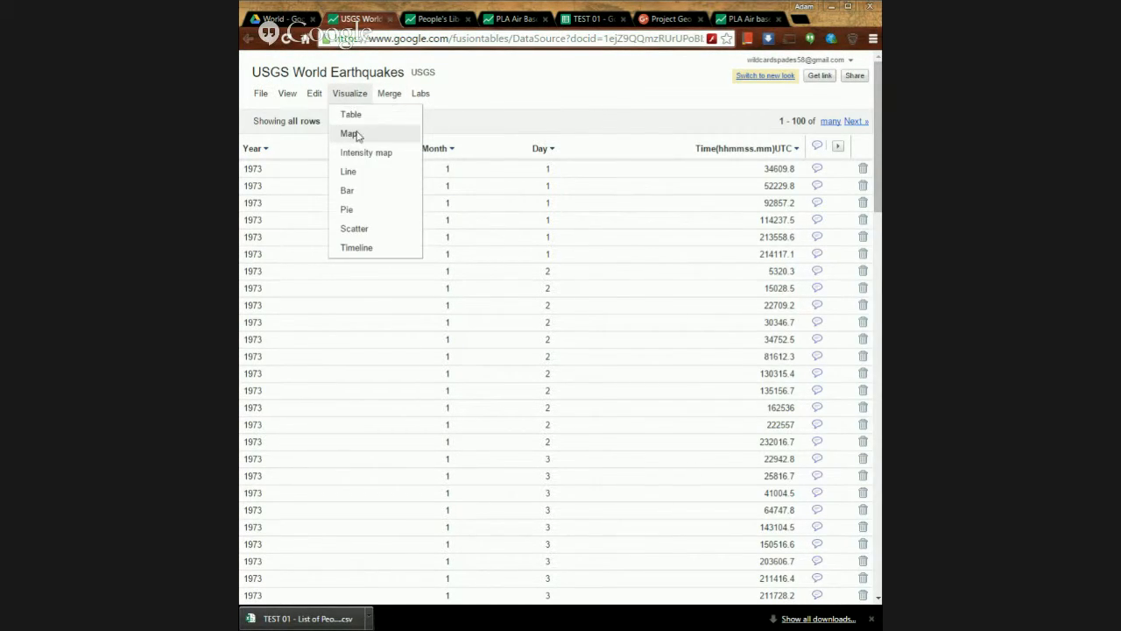
left_click(879, 171)
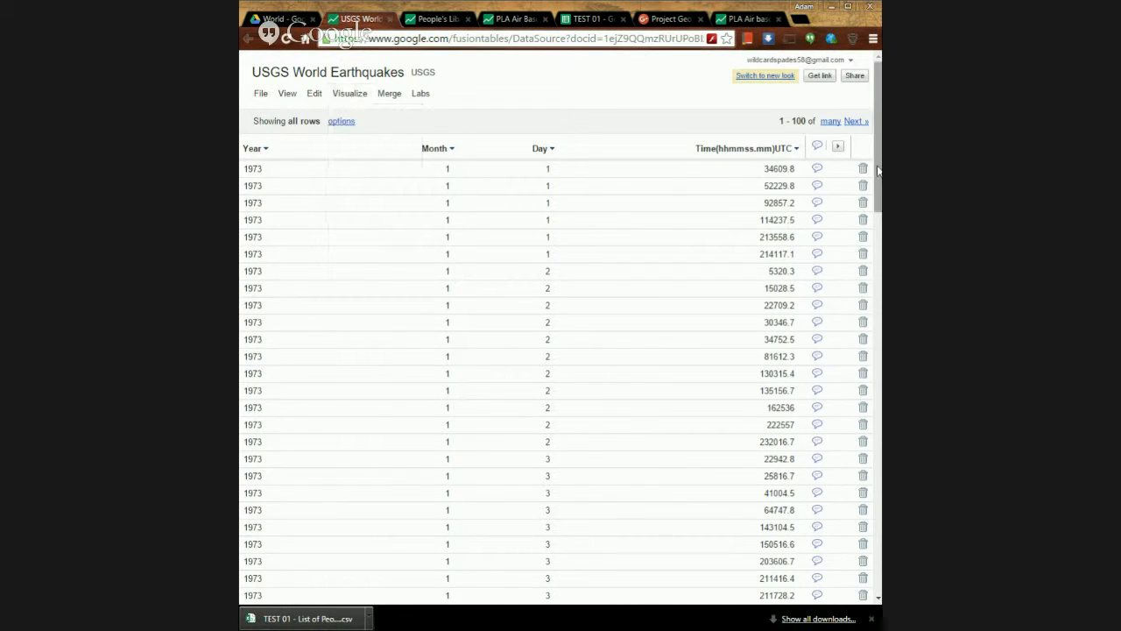
left_click_drag(880, 164, 917, 164)
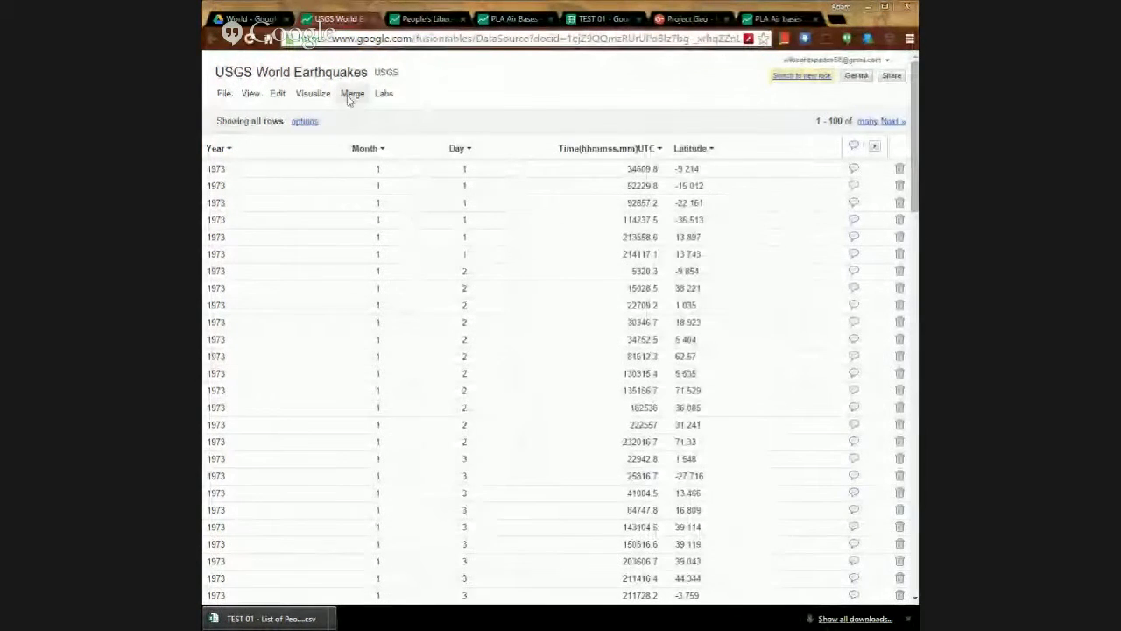
left_click(313, 95)
left_click(315, 135)
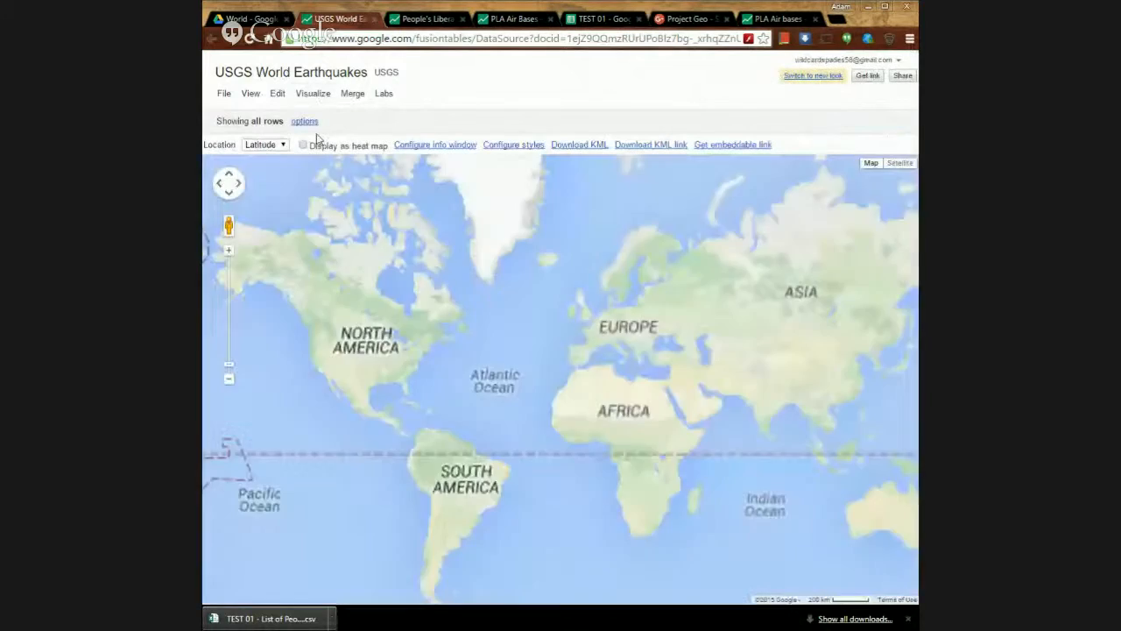
left_click_drag(459, 287, 574, 287)
scroll(464, 383, "up", 1)
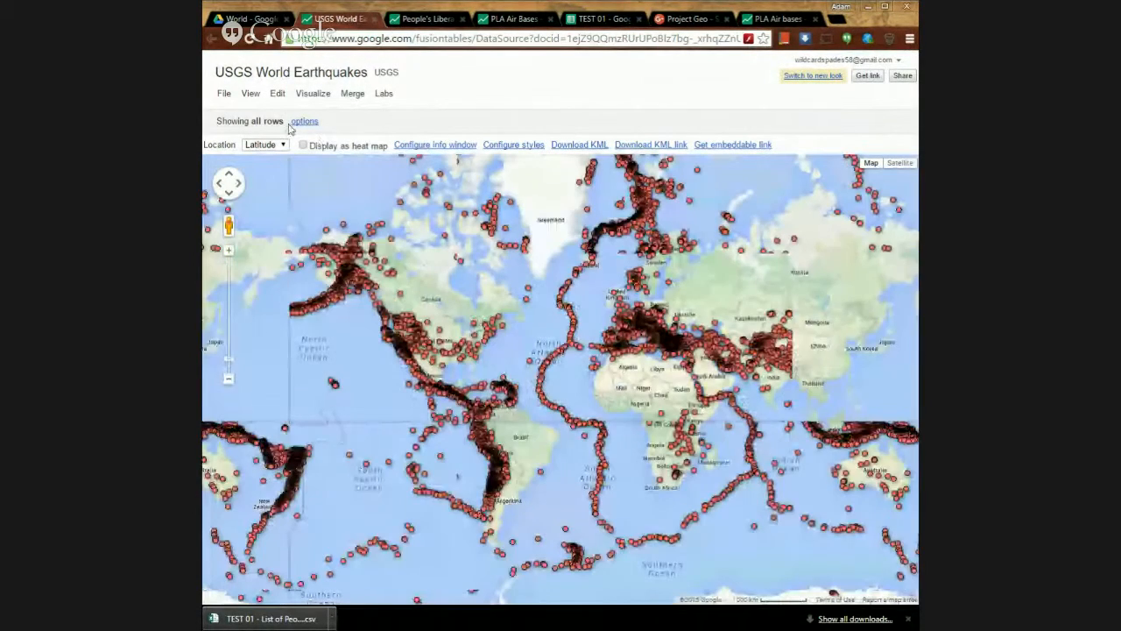
Review the About information of the USGS World Earthquakes table and close it
left_click(223, 94)
left_click(260, 248)
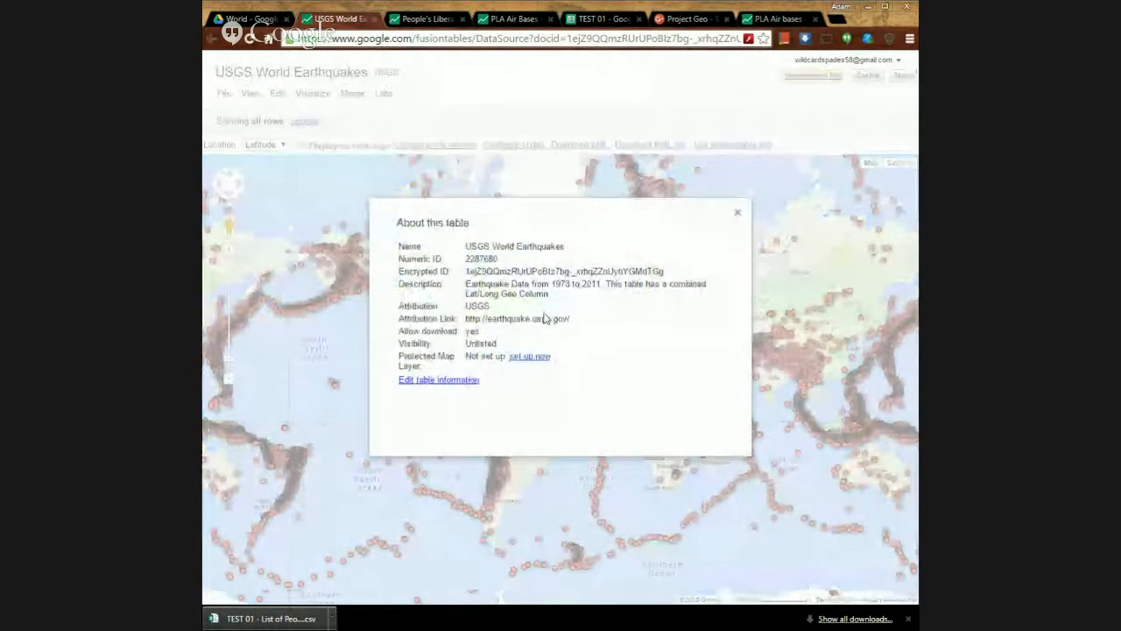
left_click(739, 217)
Examine the distribution of earthquake points around the Pacific and the Americas
left_click_drag(223, 186, 316, 158)
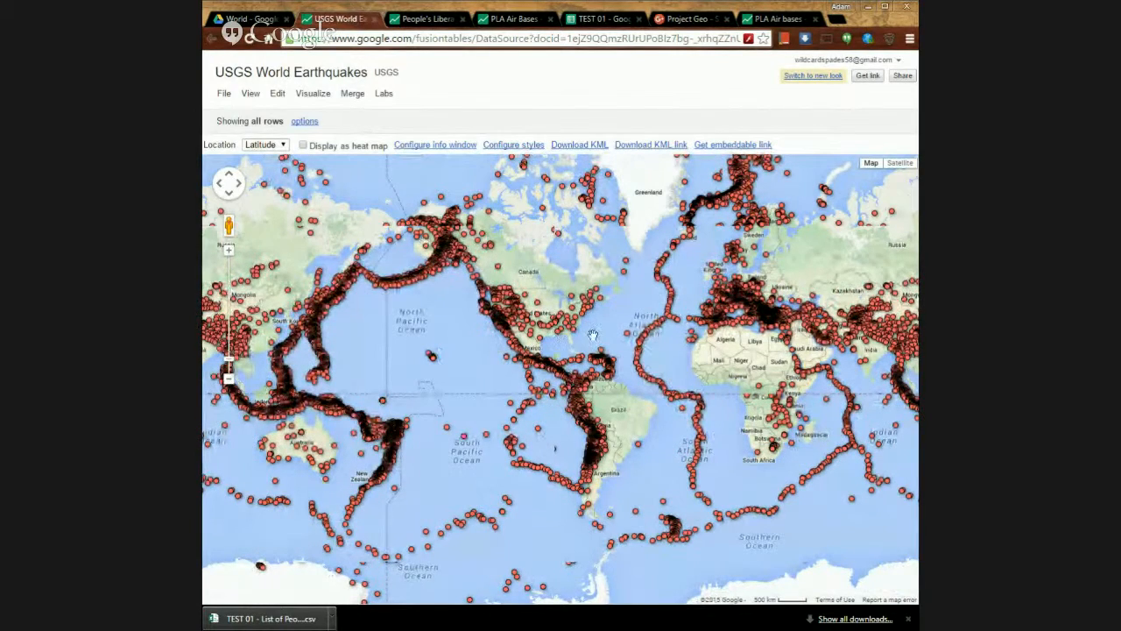
left_click_drag(593, 335, 649, 331)
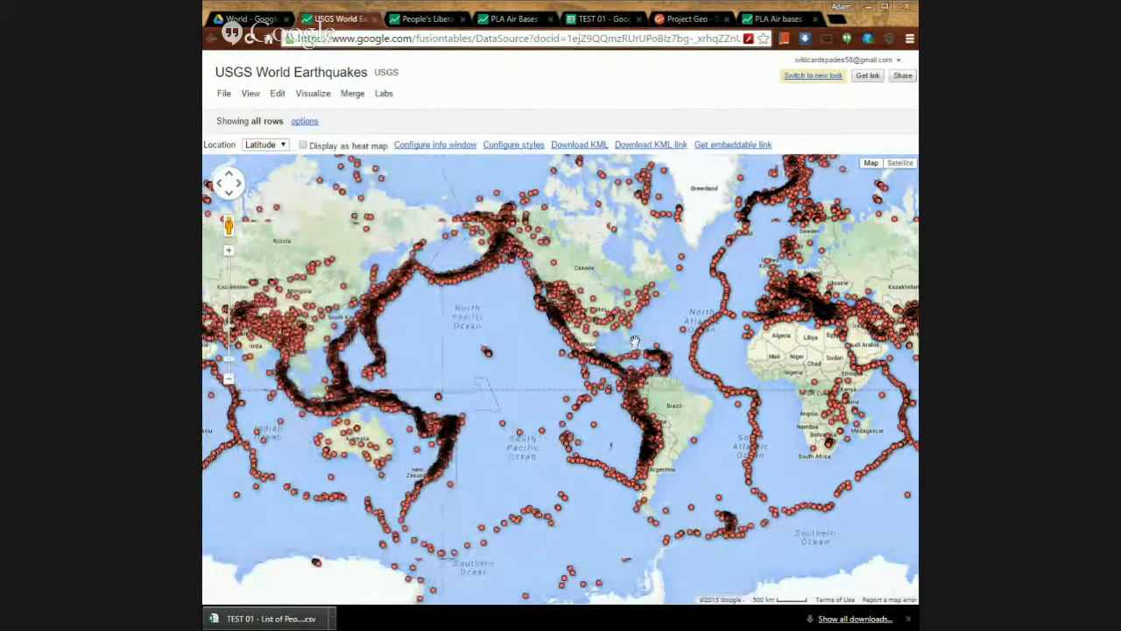
scroll(635, 340, "up", 1)
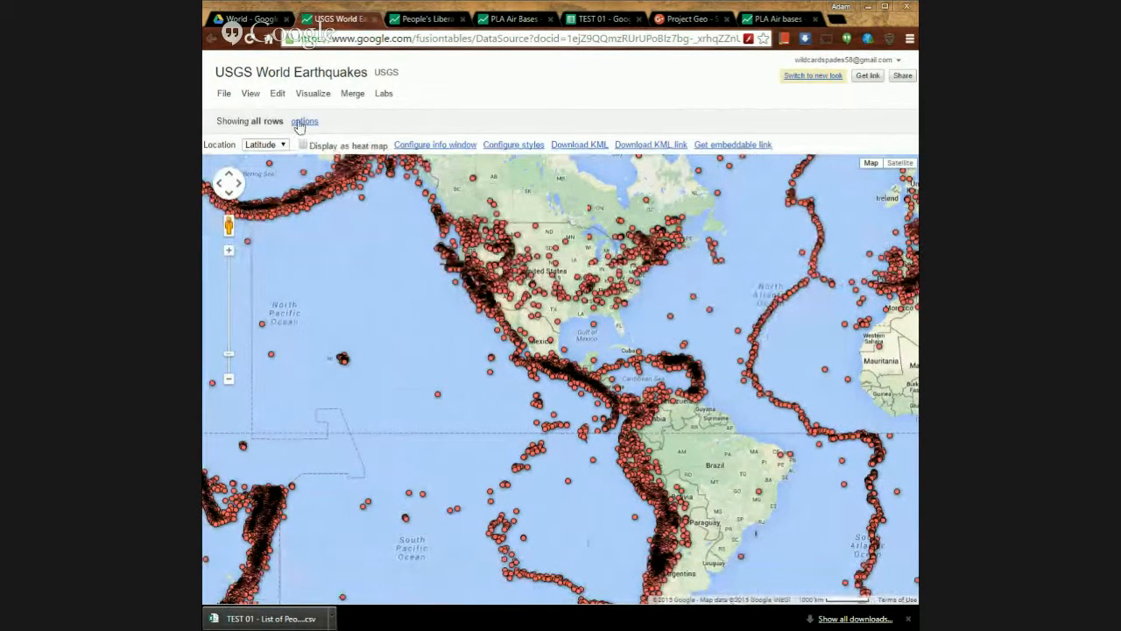
Visualize the earthquake data as a table again and reveal its exact total row count
left_click(313, 93)
left_click(316, 111)
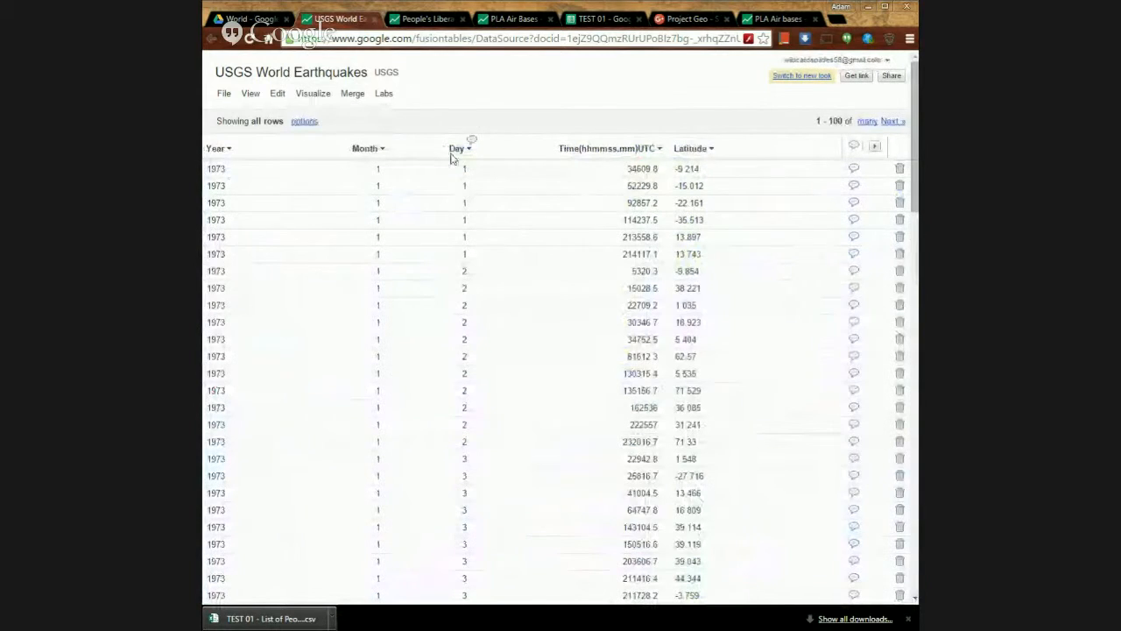
left_click(867, 123)
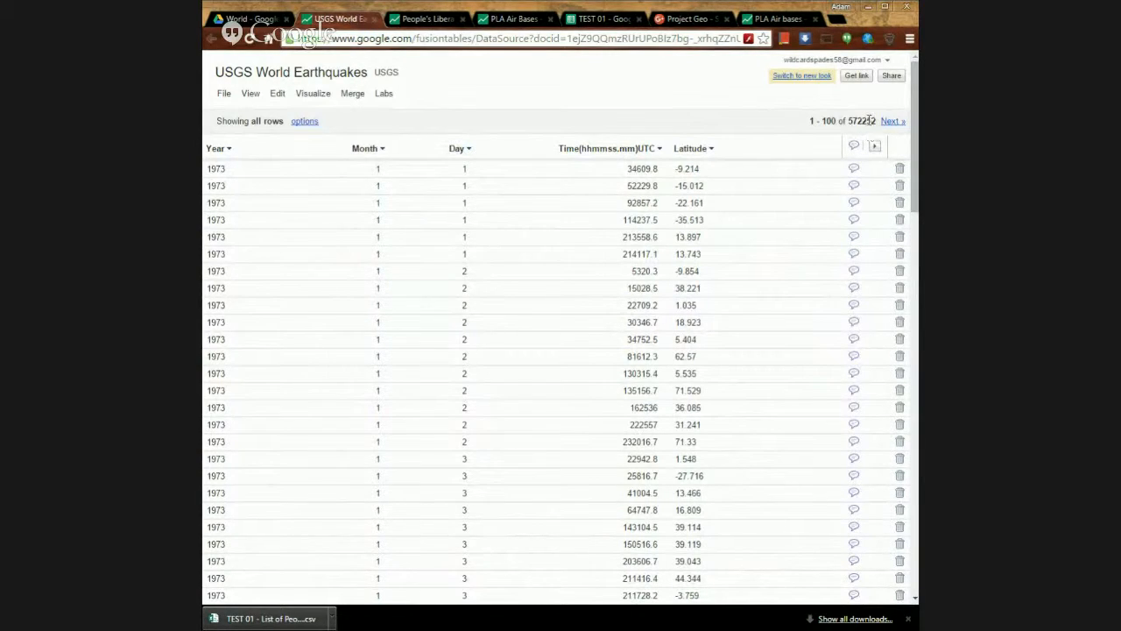
Highlight the total row count of the USGS World Earthquakes table and look through its first rows
left_click_drag(865, 120, 848, 123)
left_click(763, 116)
scroll(710, 348, "down", 6)
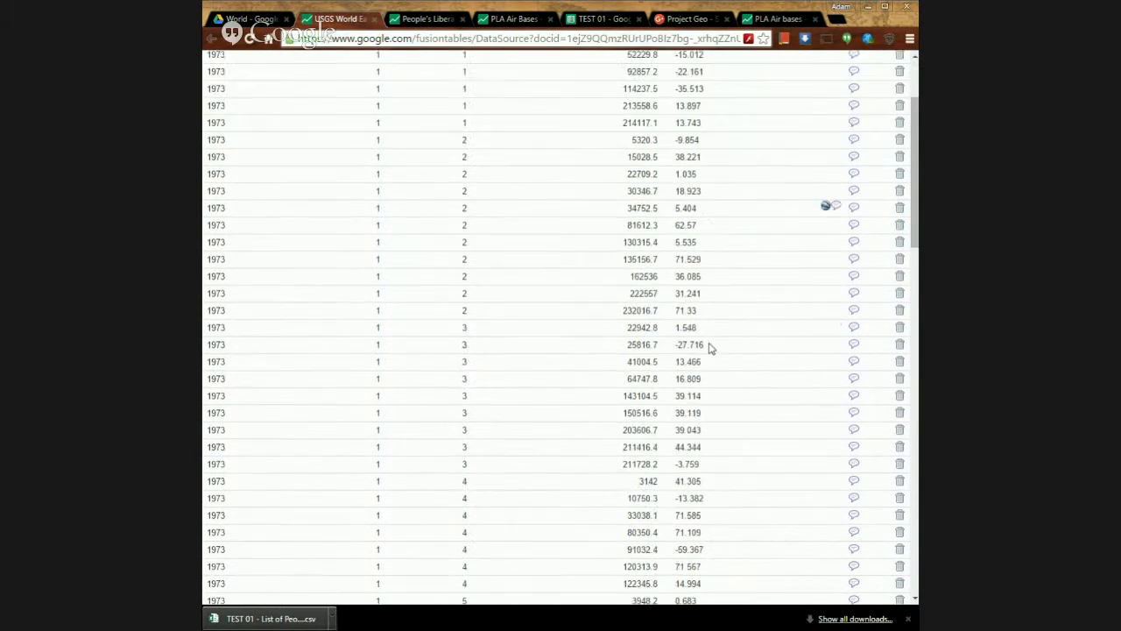
scroll(692, 340, "up", 6)
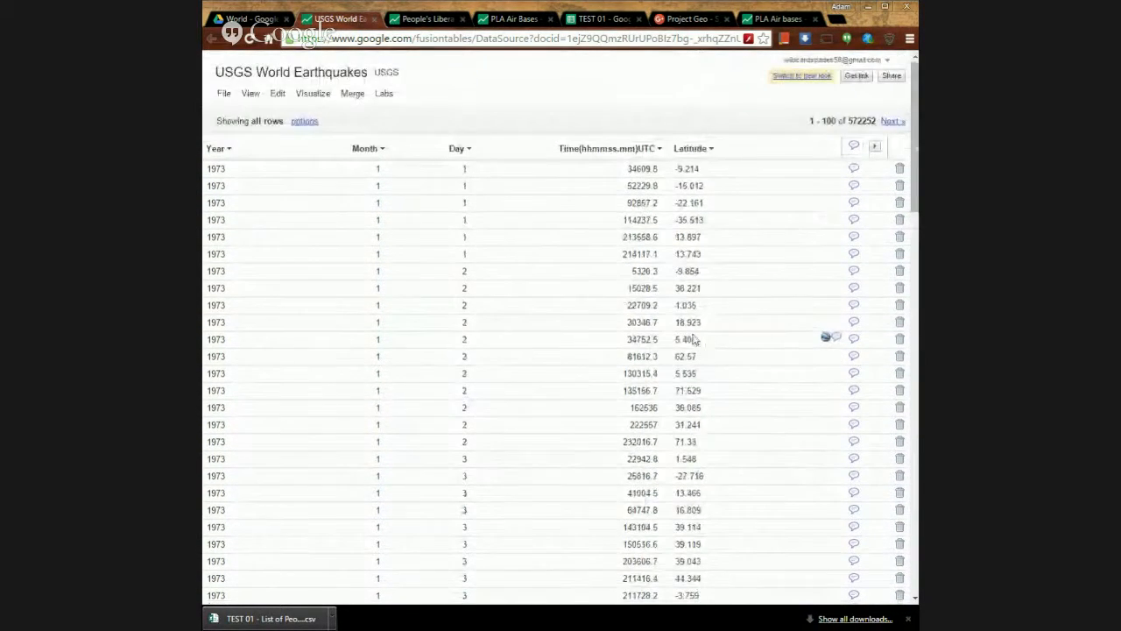
Visualize the USGS World Earthquakes table as a map and examine the points around the Pacific
left_click(321, 104)
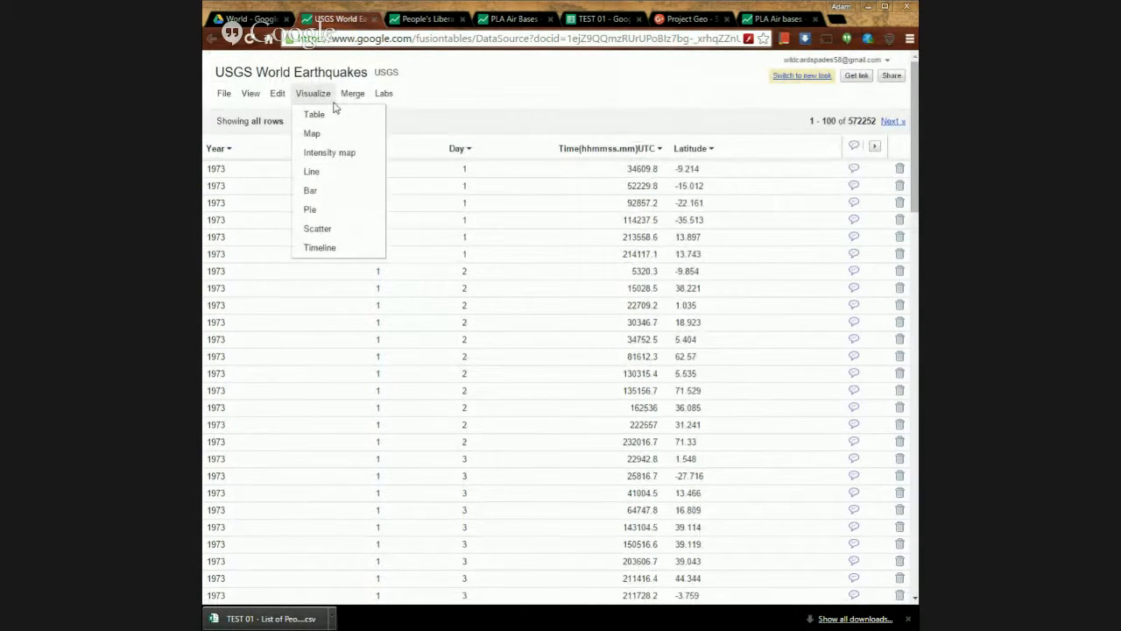
left_click(318, 139)
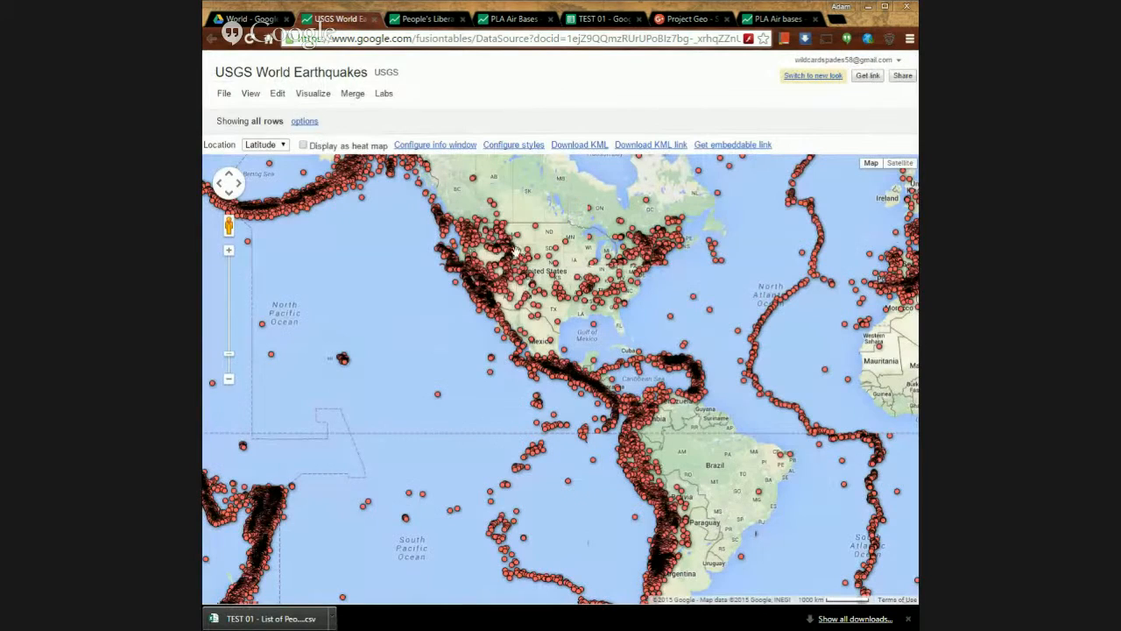
left_click_drag(534, 338, 652, 362)
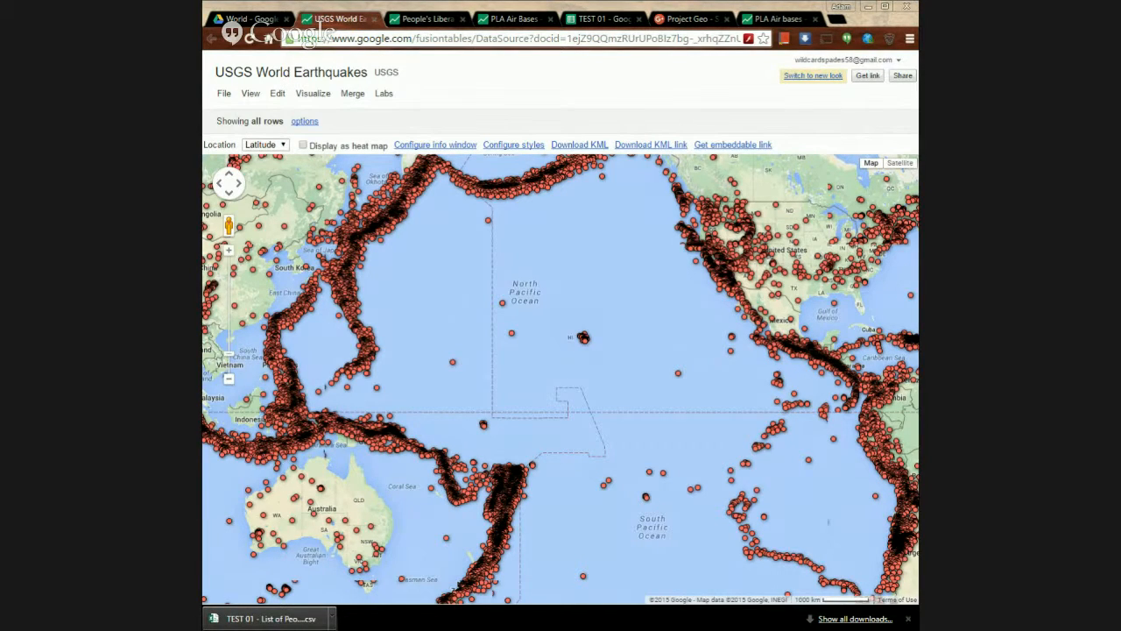
left_click_drag(390, 307, 451, 312)
left_click_drag(551, 320, 368, 281)
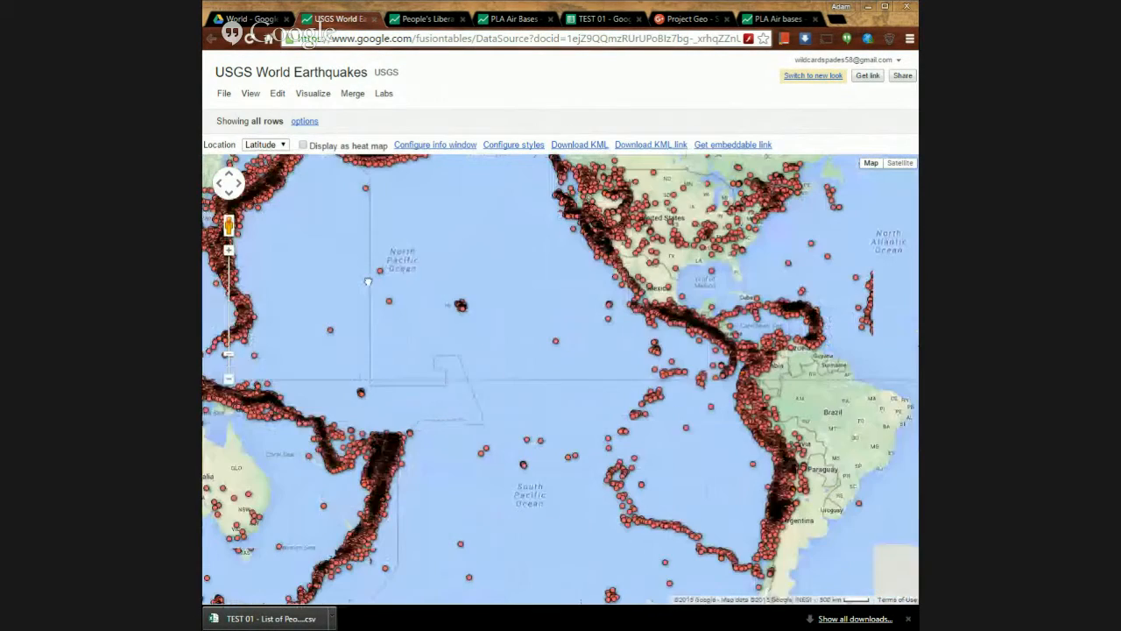
Display the earthquake points as a heat map and view the distribution for the whole world
left_click(303, 145)
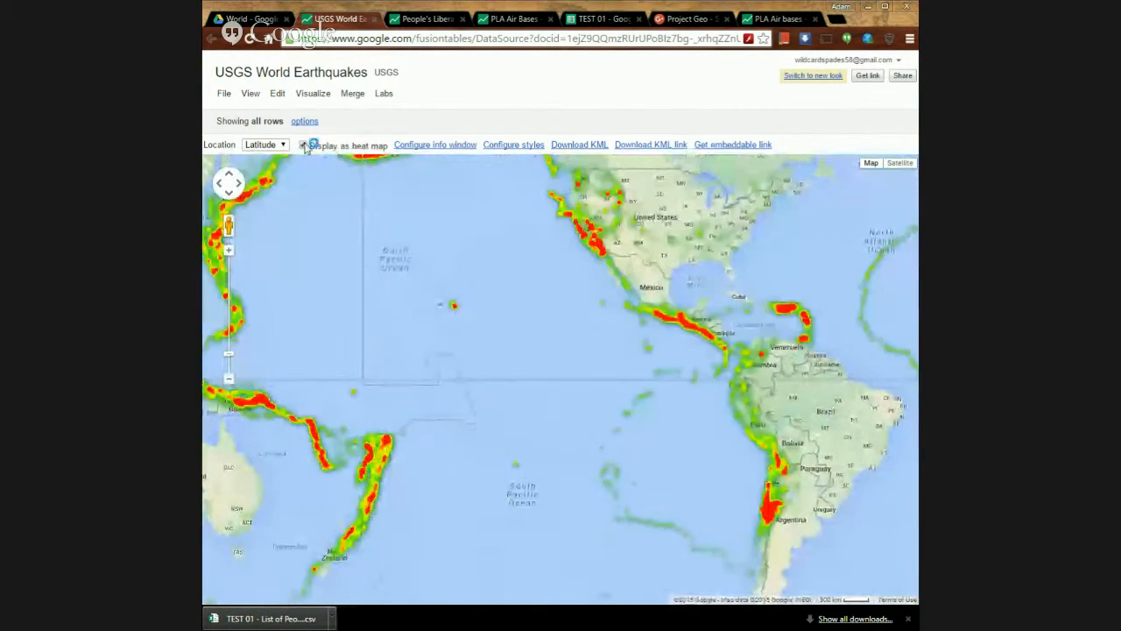
left_click_drag(496, 293, 451, 322)
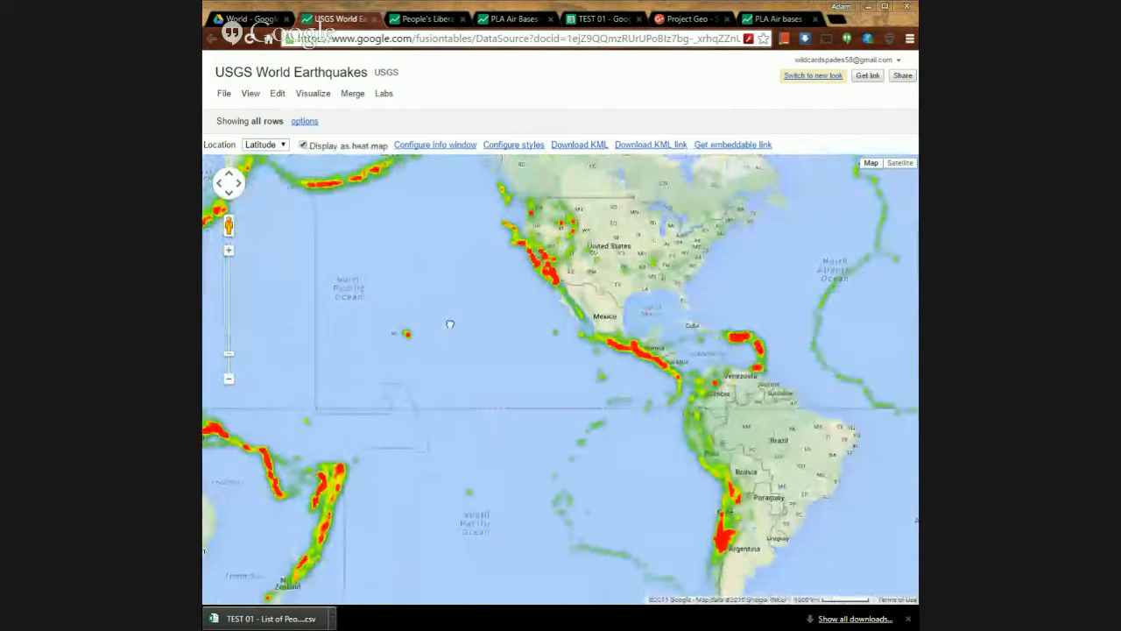
left_click(228, 380)
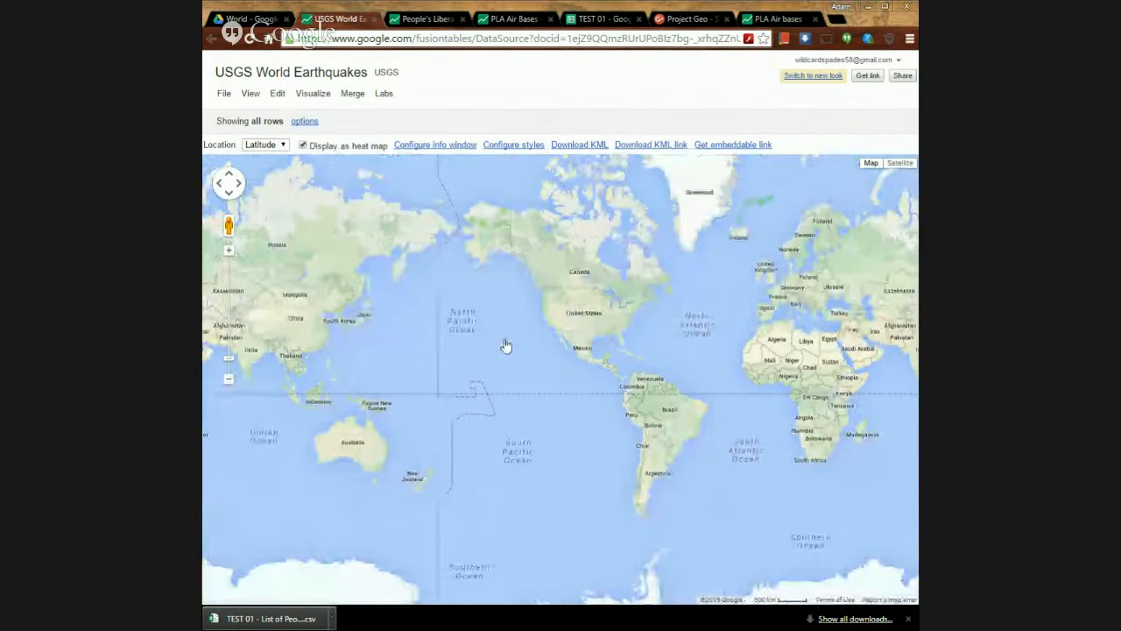
scroll(504, 341, "down", 1)
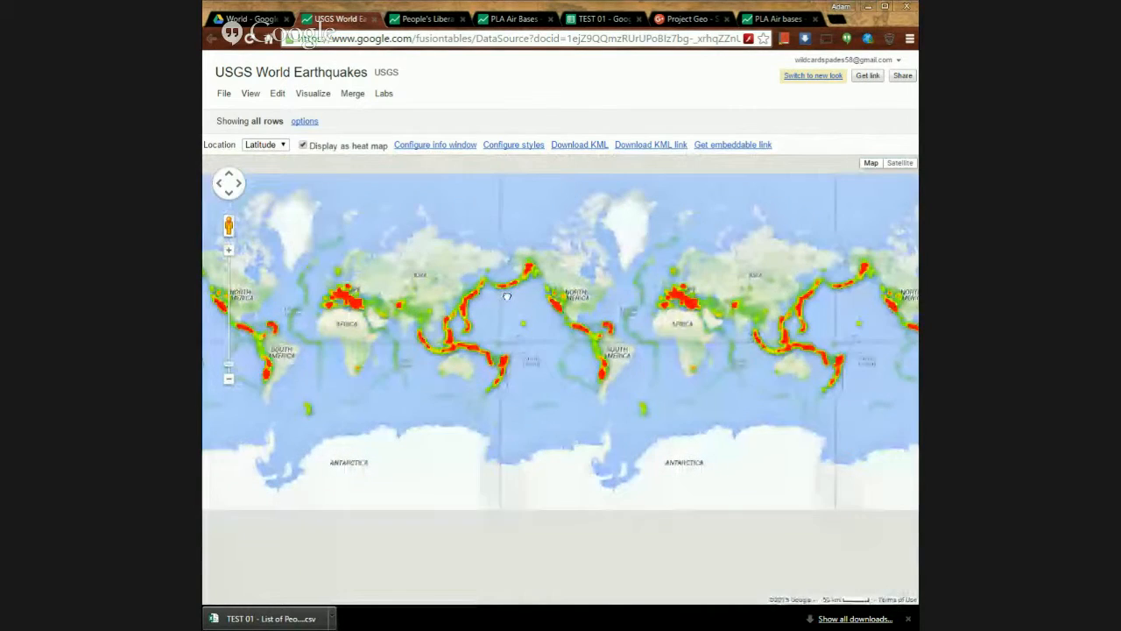
Examine the earthquake heat map closely along the west coast of the United States, especially California
scroll(549, 303, "up", 1)
scroll(552, 311, "up", 1)
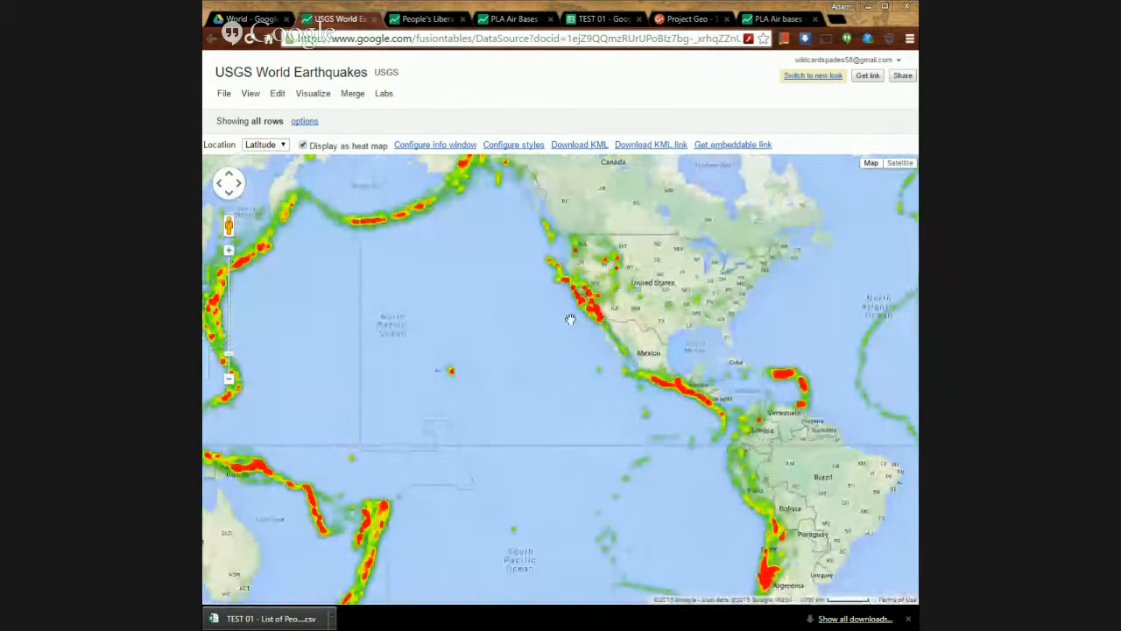
scroll(570, 318, "up", 1)
left_click_drag(578, 323, 300, 260)
scroll(488, 326, "up", 1)
left_click_drag(749, 307, 837, 382)
left_click_drag(455, 309, 497, 328)
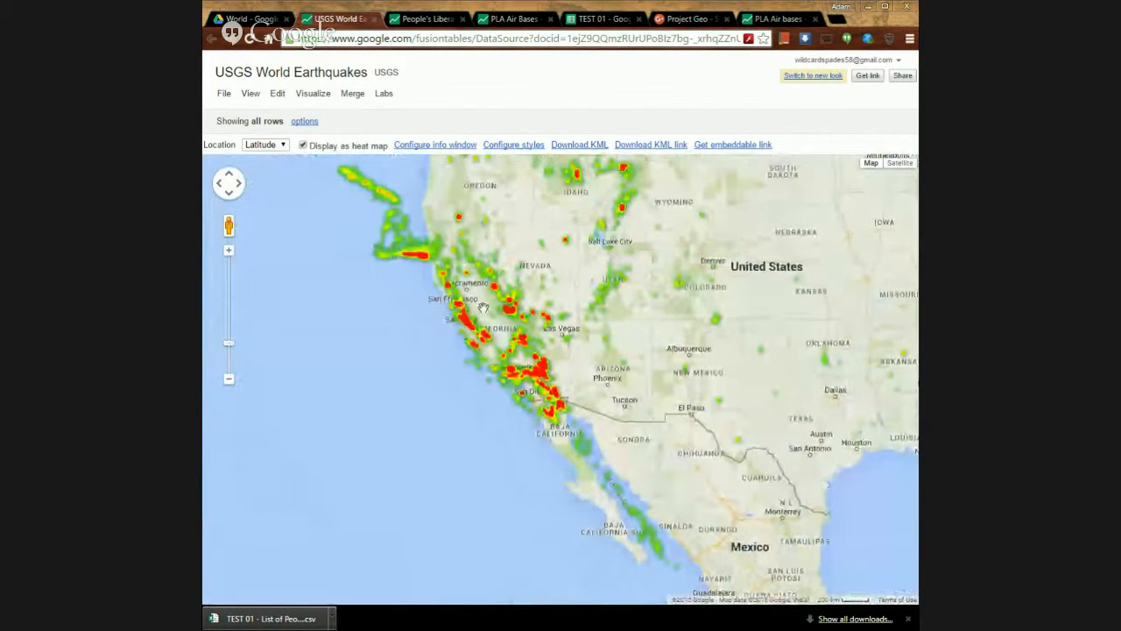
scroll(482, 305, "up", 1)
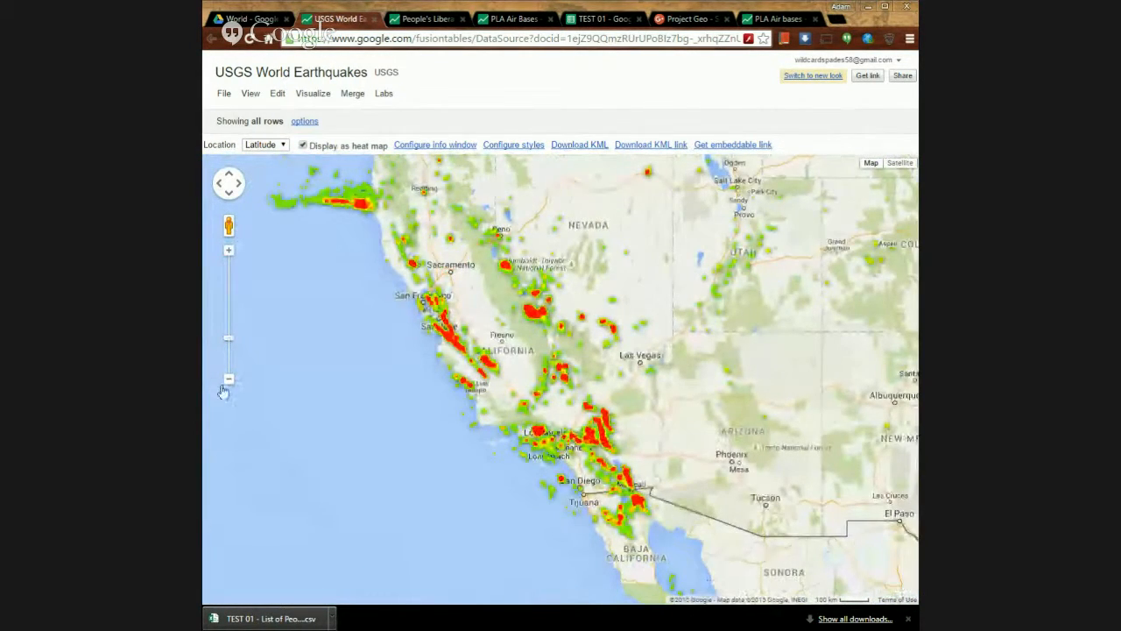
Examine the earthquake heat map more widely across North America and the North Pacific
left_click(227, 380)
left_click(228, 379)
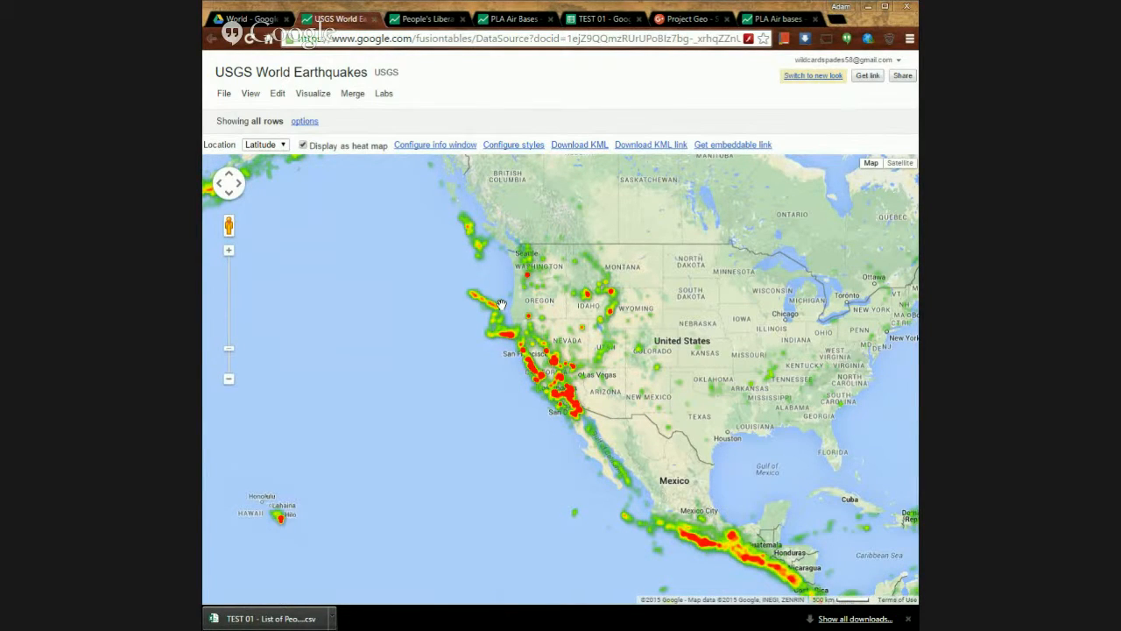
left_click_drag(629, 219, 591, 234)
left_click_drag(489, 379, 614, 334)
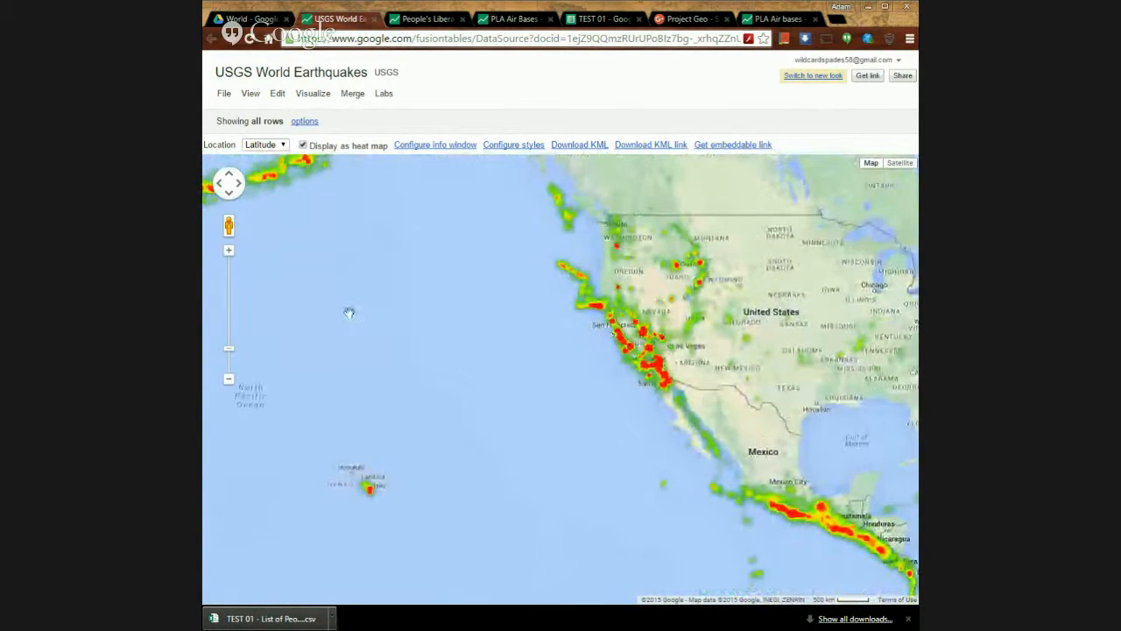
left_click(228, 379)
left_click_drag(335, 429, 413, 376)
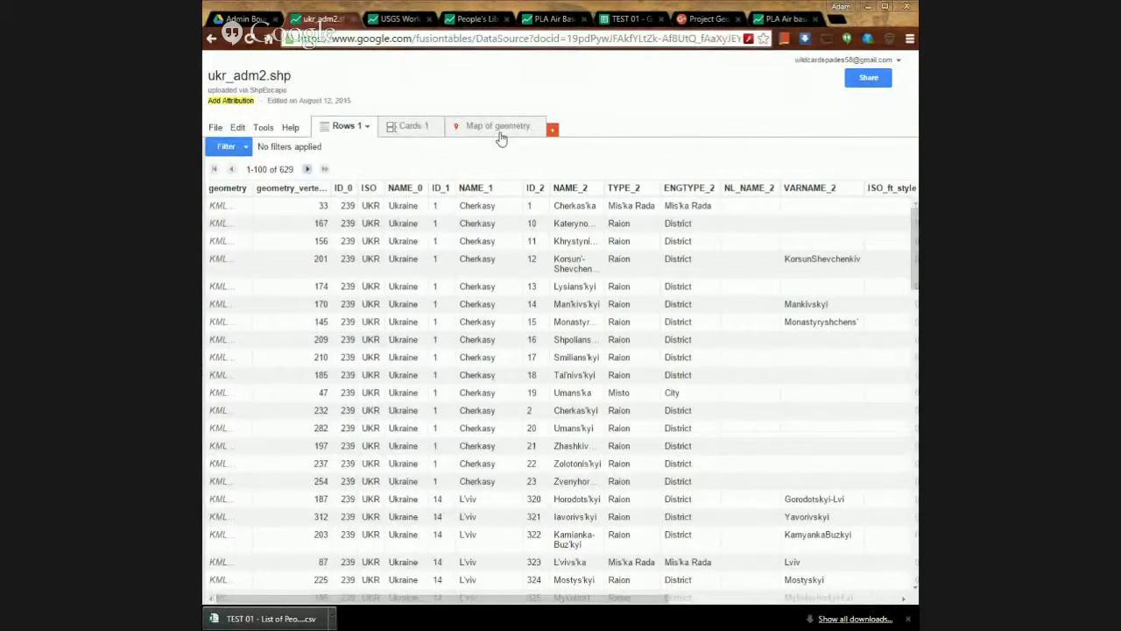
Review the About information of the ukr_adm2.shp table and close it
left_click(215, 128)
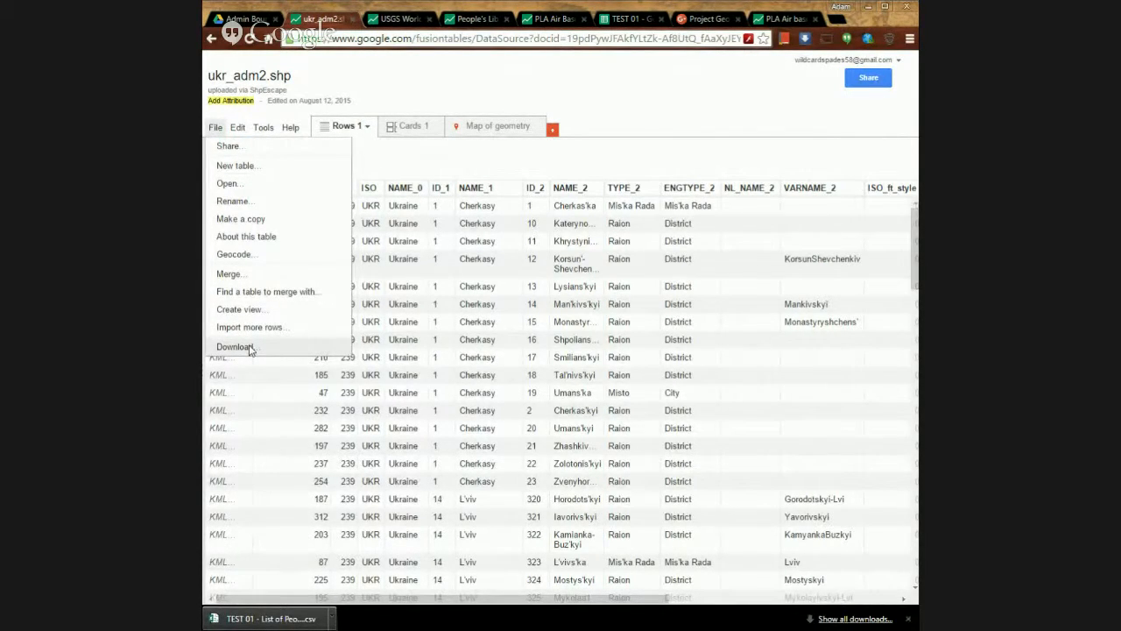
left_click(261, 244)
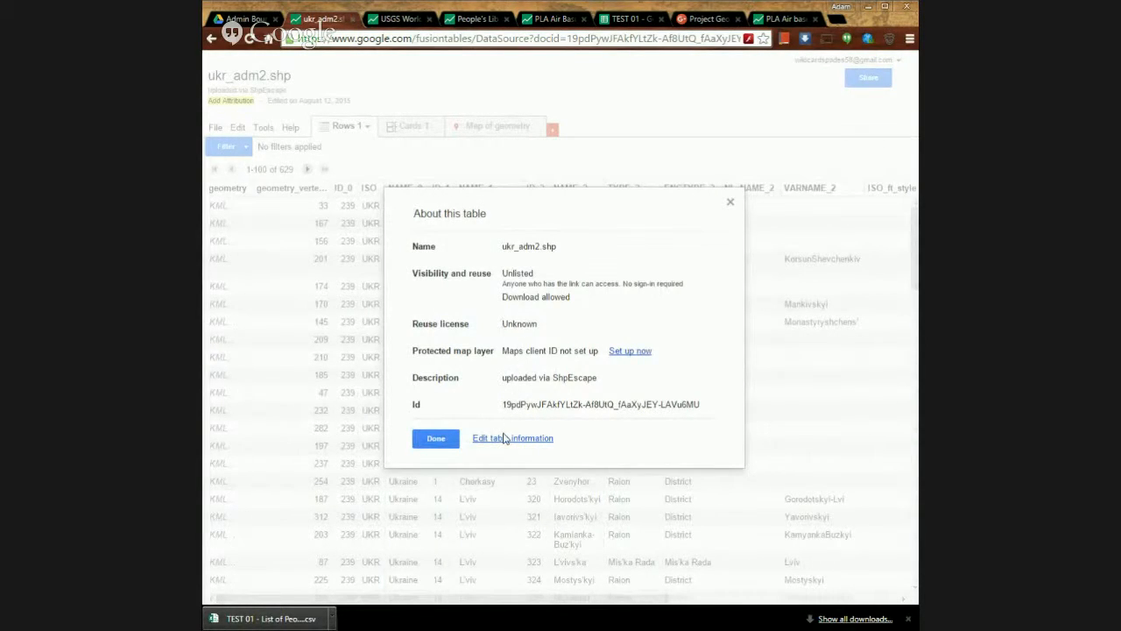
left_click(436, 438)
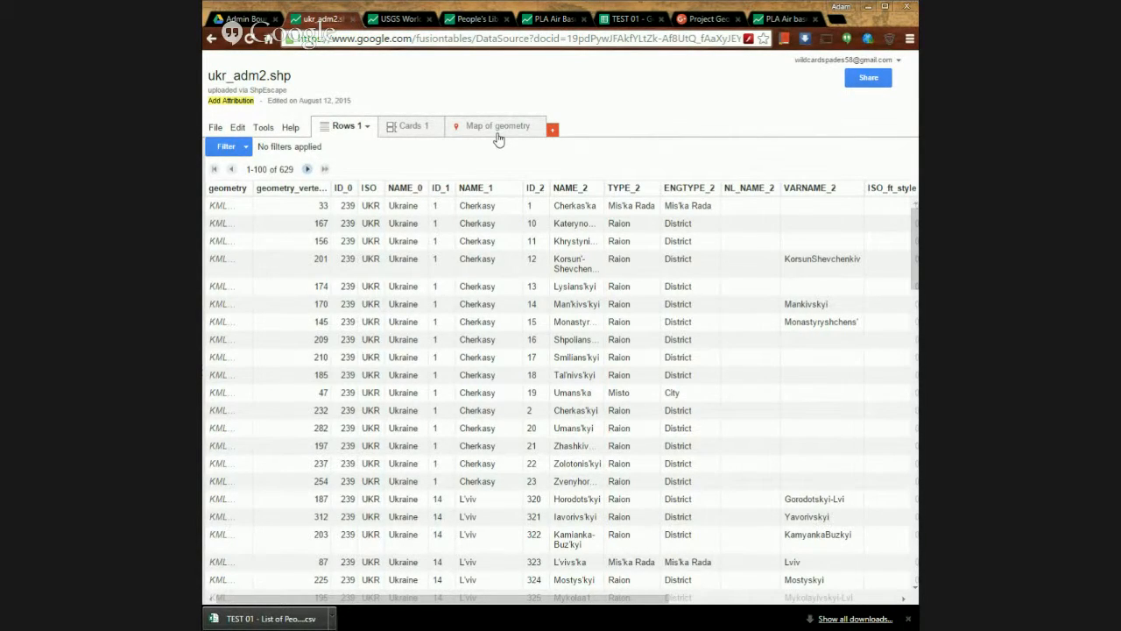
Show the map of geometry for ukr_adm2.shp and inspect the details of a district in eastern Ukraine
left_click(499, 128)
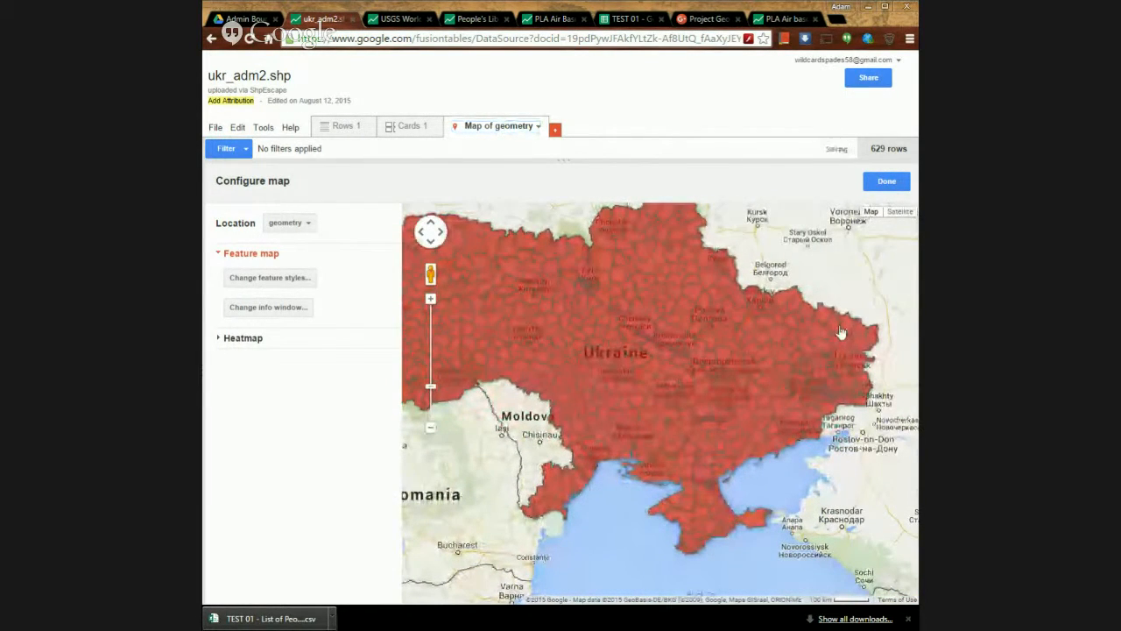
left_click(837, 333)
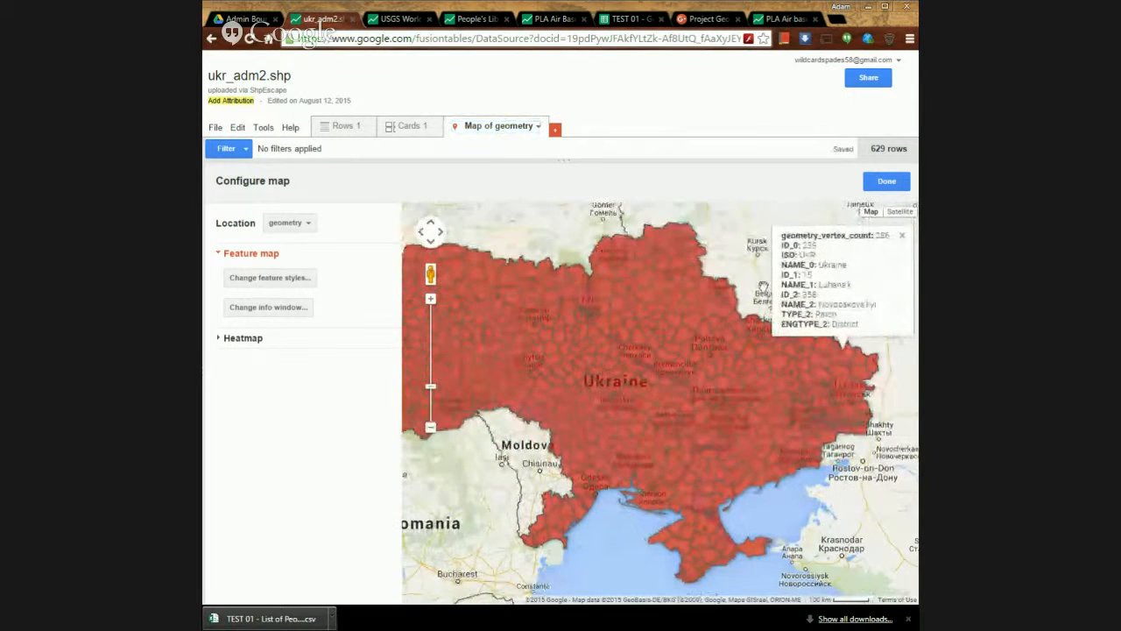
Return to the rows of ukr_adm2.shp and widen the geometry column
left_click(340, 128)
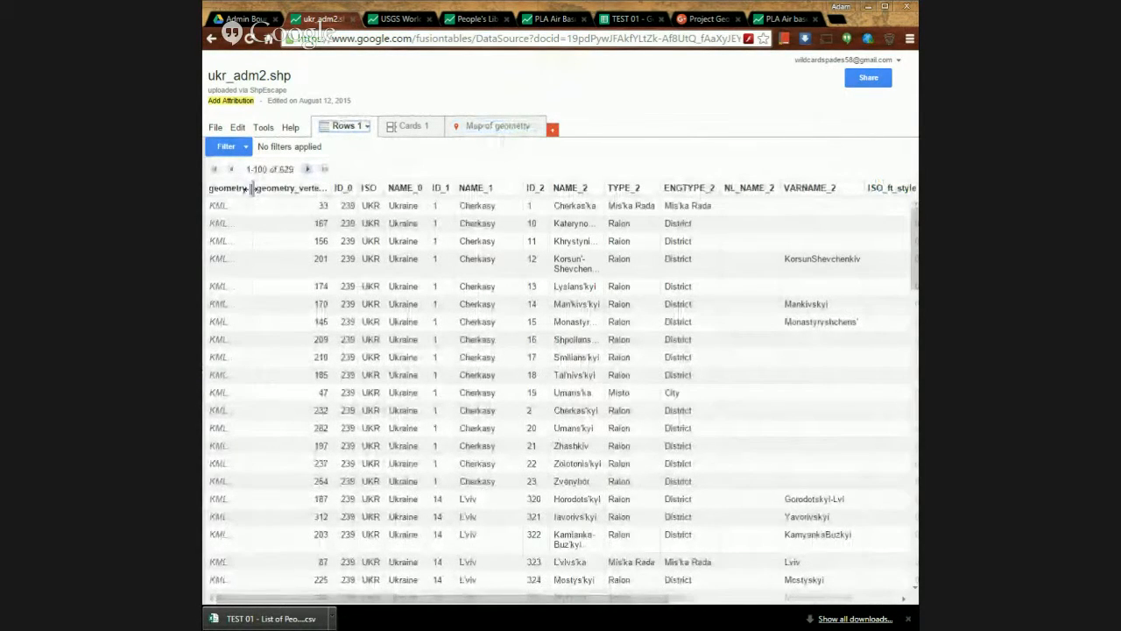
left_click_drag(252, 195, 377, 196)
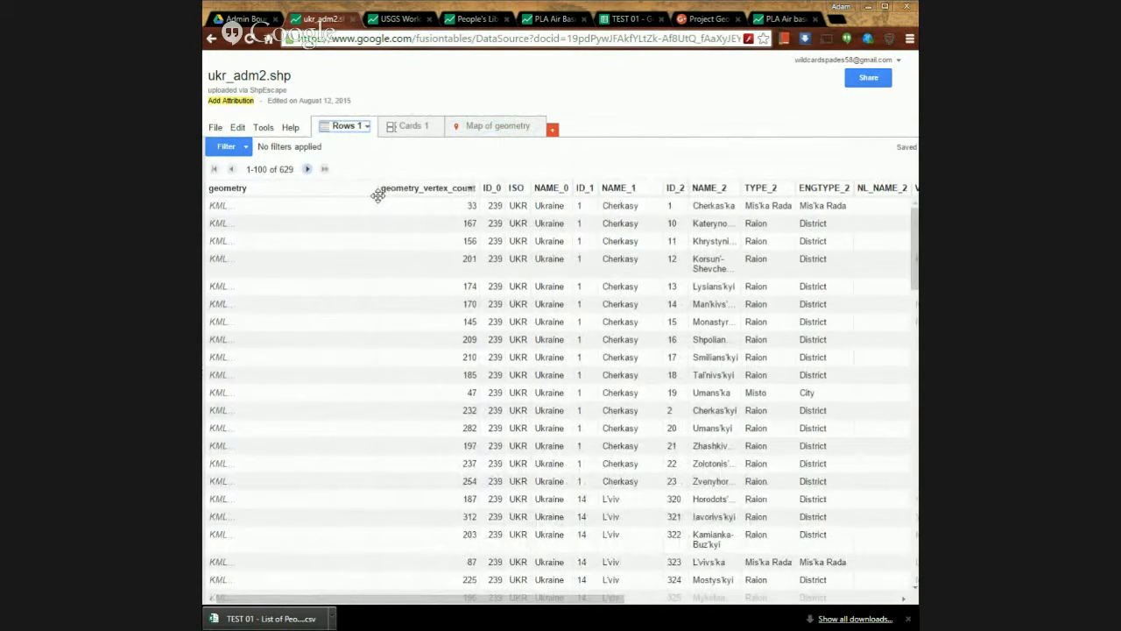
left_click_drag(380, 189, 387, 189)
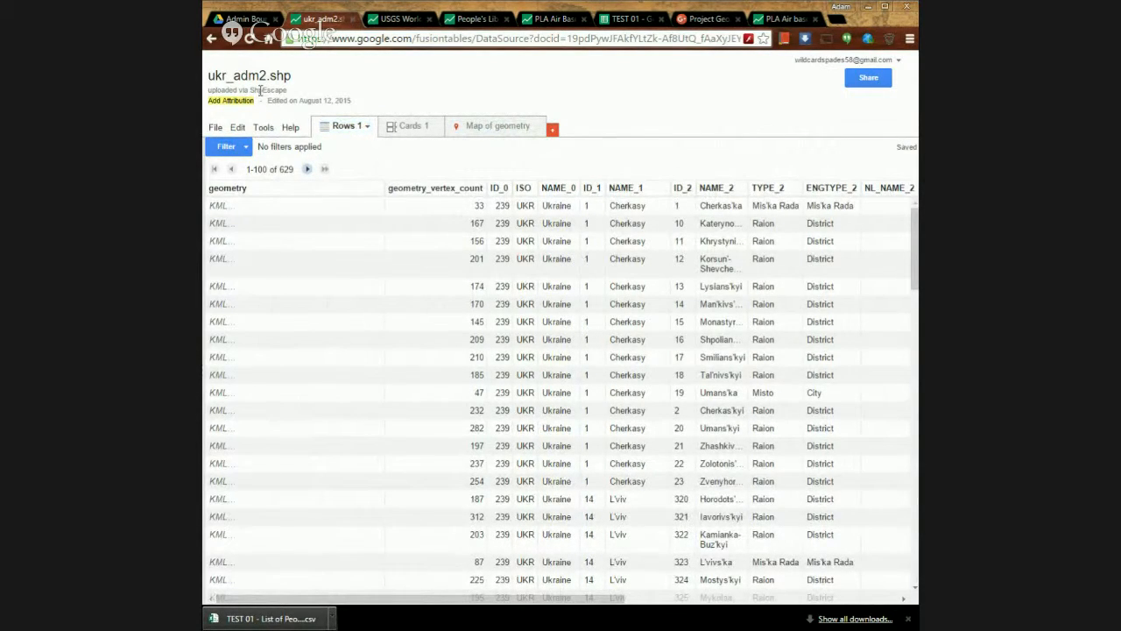
left_click(841, 19)
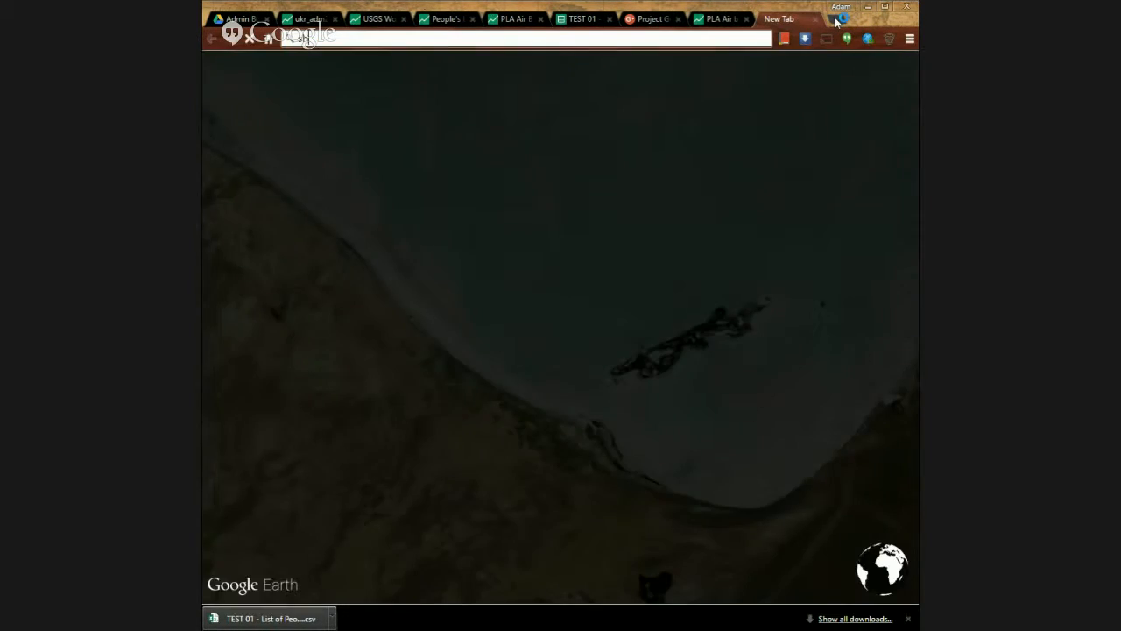
type("shpe")
key("Down")
key("Return")
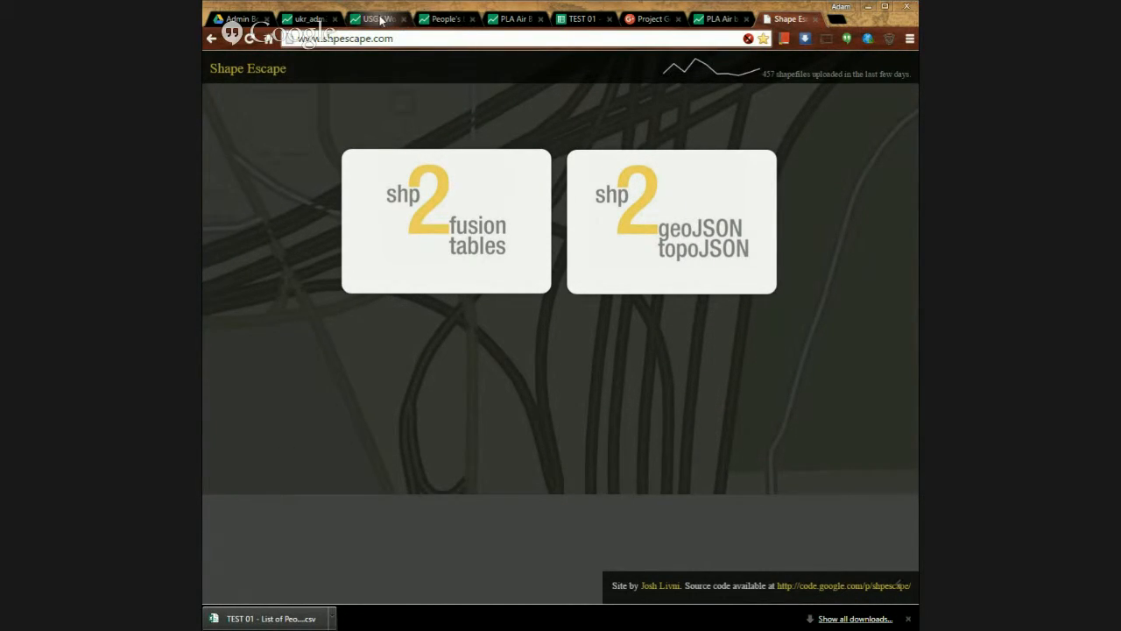
Examine the full KML polygon coordinates in the first row of ukr_adm2.shp, and close the row editor and the table without saving
left_click(331, 24)
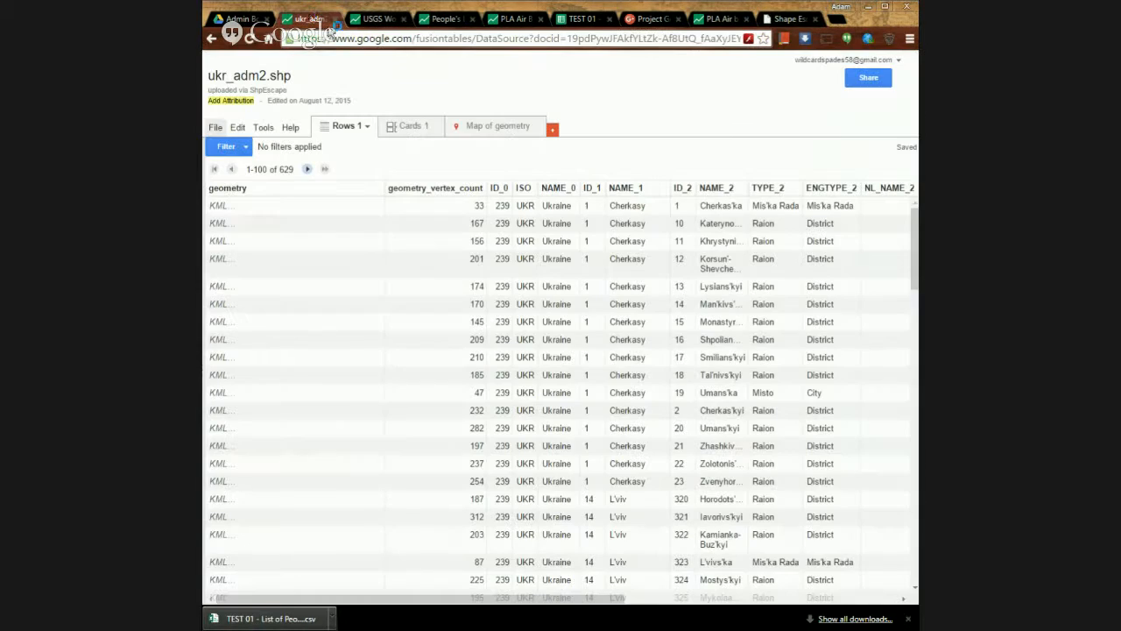
double_click(232, 205)
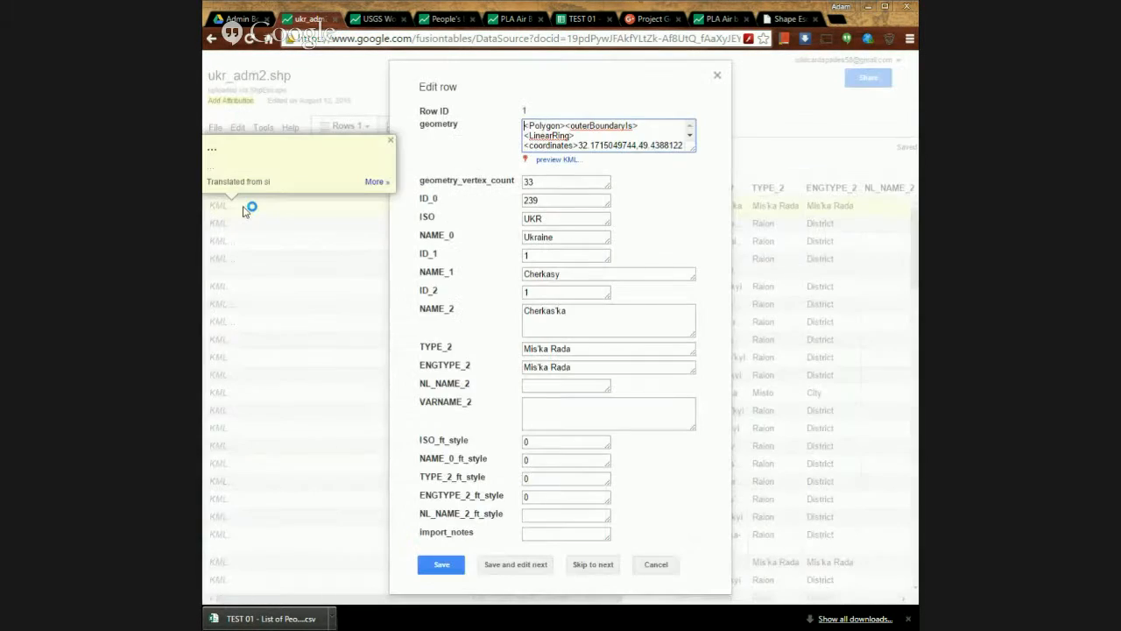
left_click_drag(693, 150, 749, 377)
left_click_drag(744, 269, 742, 337)
left_click_drag(748, 376, 803, 348)
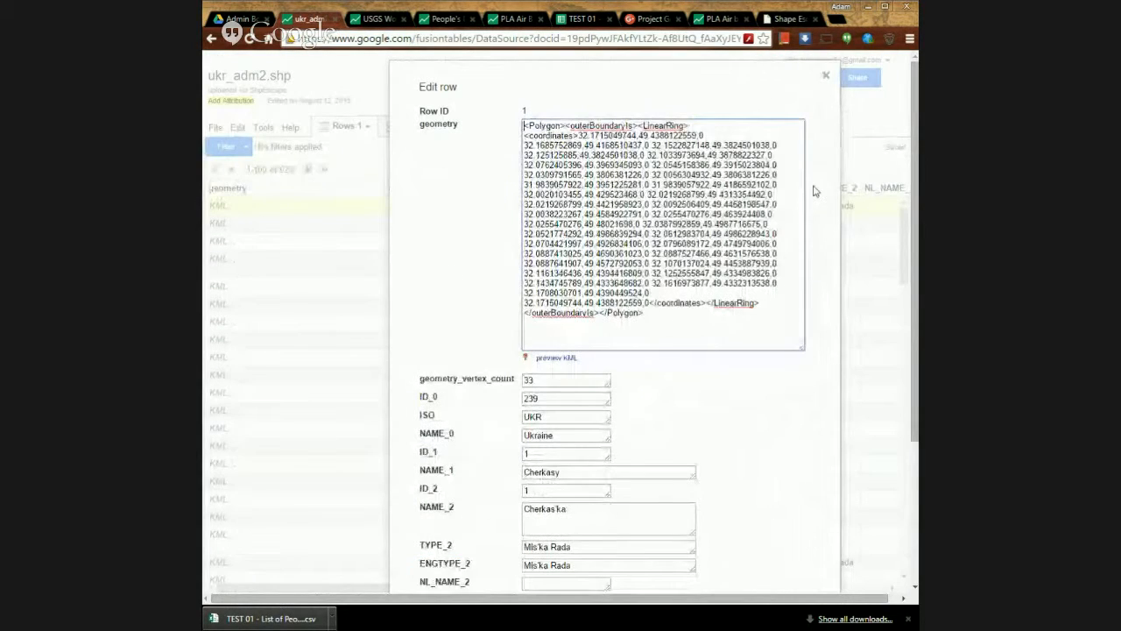
left_click(826, 76)
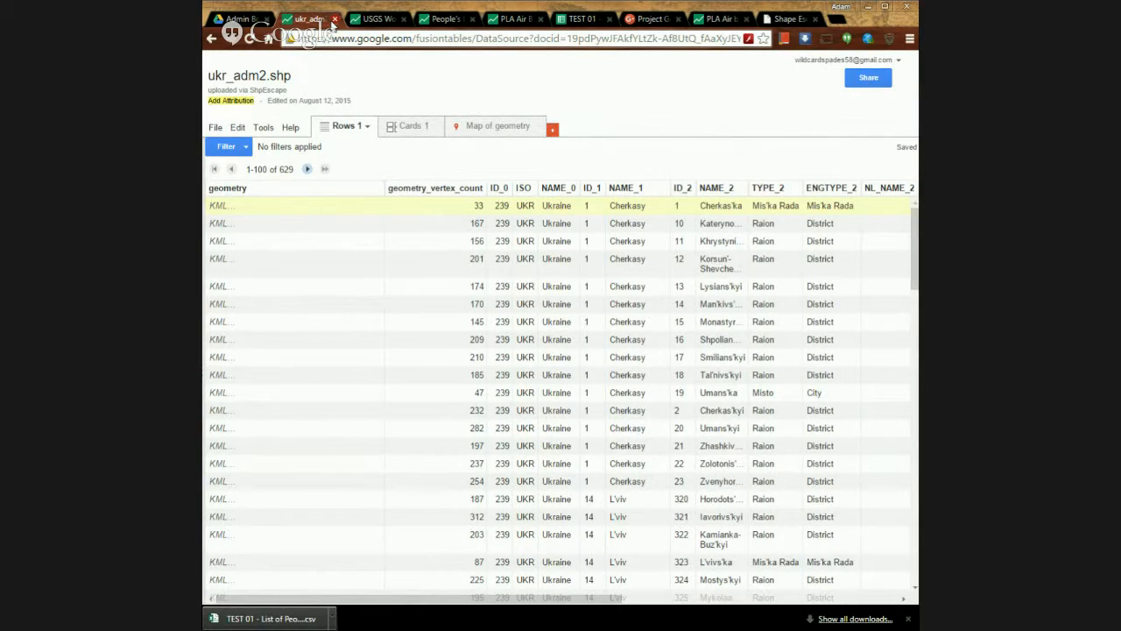
left_click(334, 18)
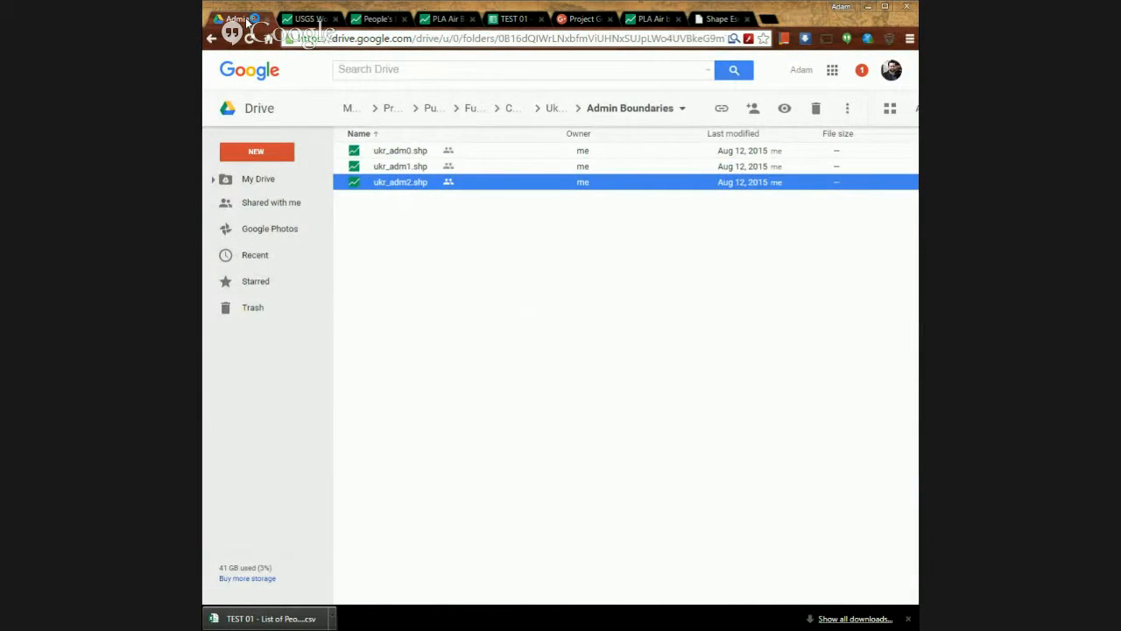